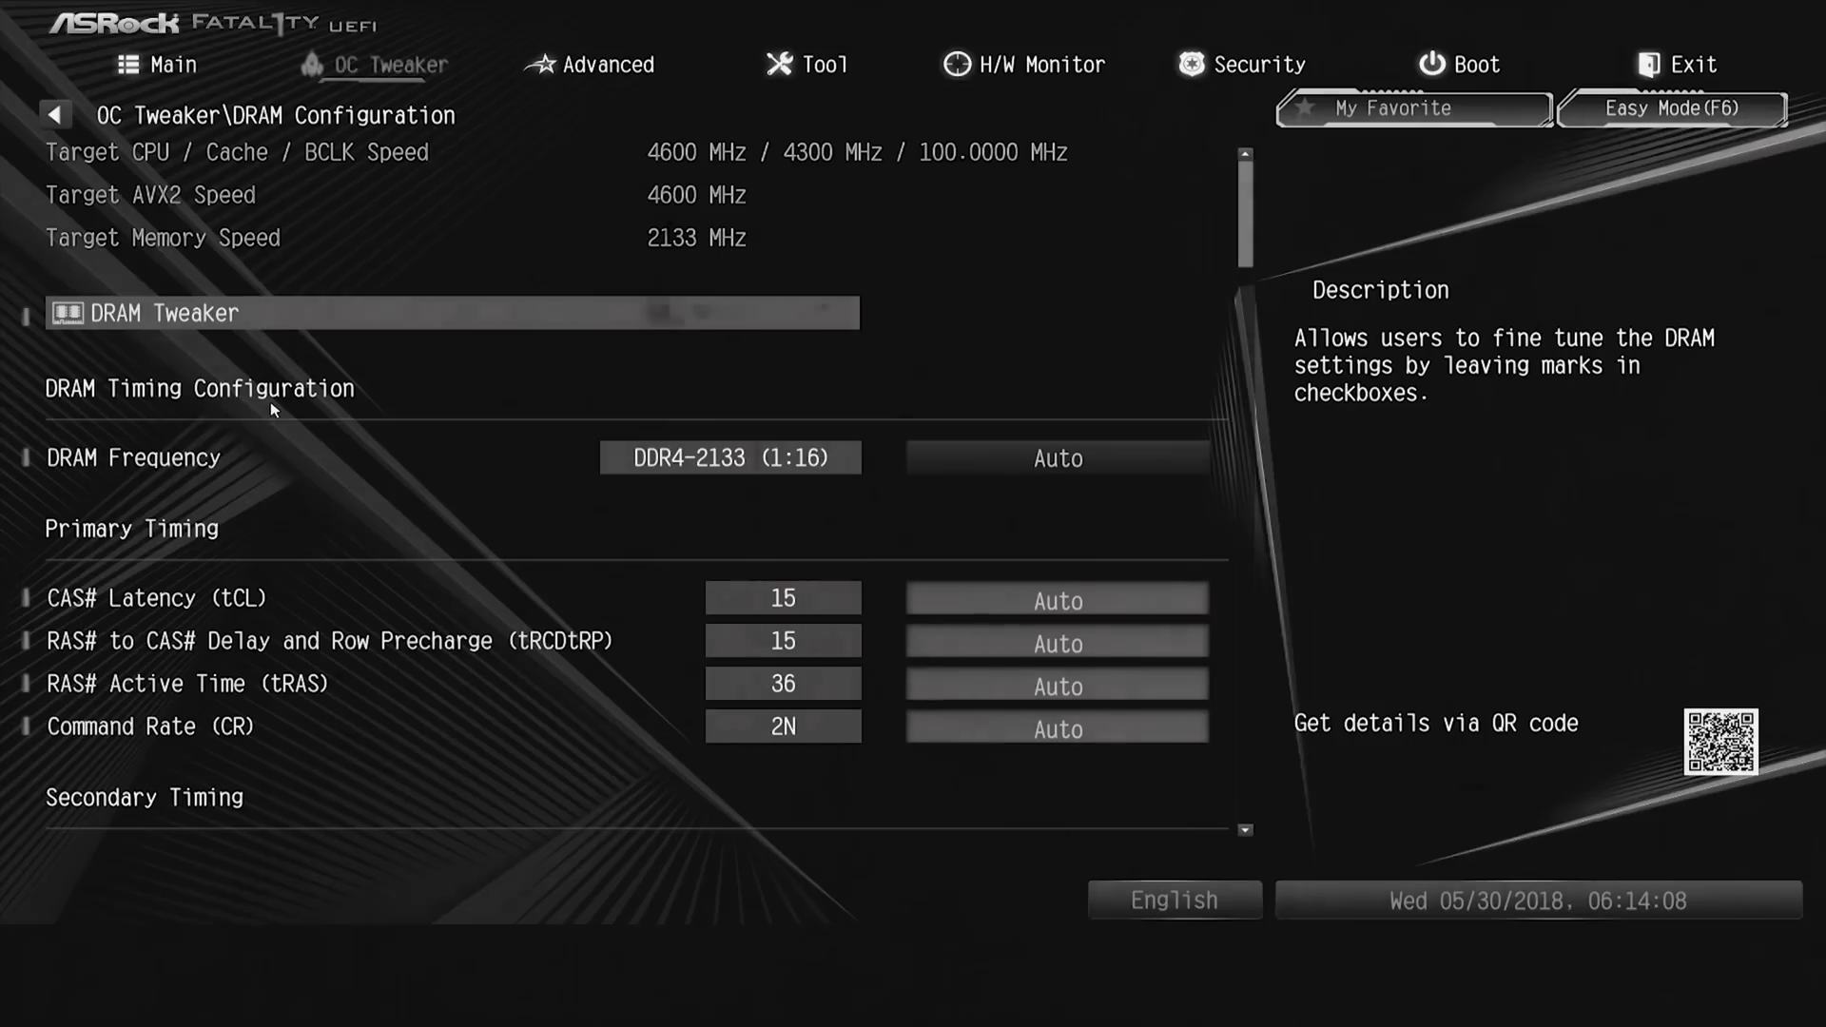
# - Set the DRAM Frequency to DDR4-2666
pyautogui.press('Down')
pyautogui.press('Return')
pyautogui.press('Down')
pyautogui.press('Down')
pyautogui.press('Down')
pyautogui.press('Down')
pyautogui.press('Down')
pyautogui.press('Down')
pyautogui.press('Down')
pyautogui.press('Down')
pyautogui.press('Down')
pyautogui.press('Down')
pyautogui.press('Down')
pyautogui.press('Down')
pyautogui.press('Down')
pyautogui.press('Down')
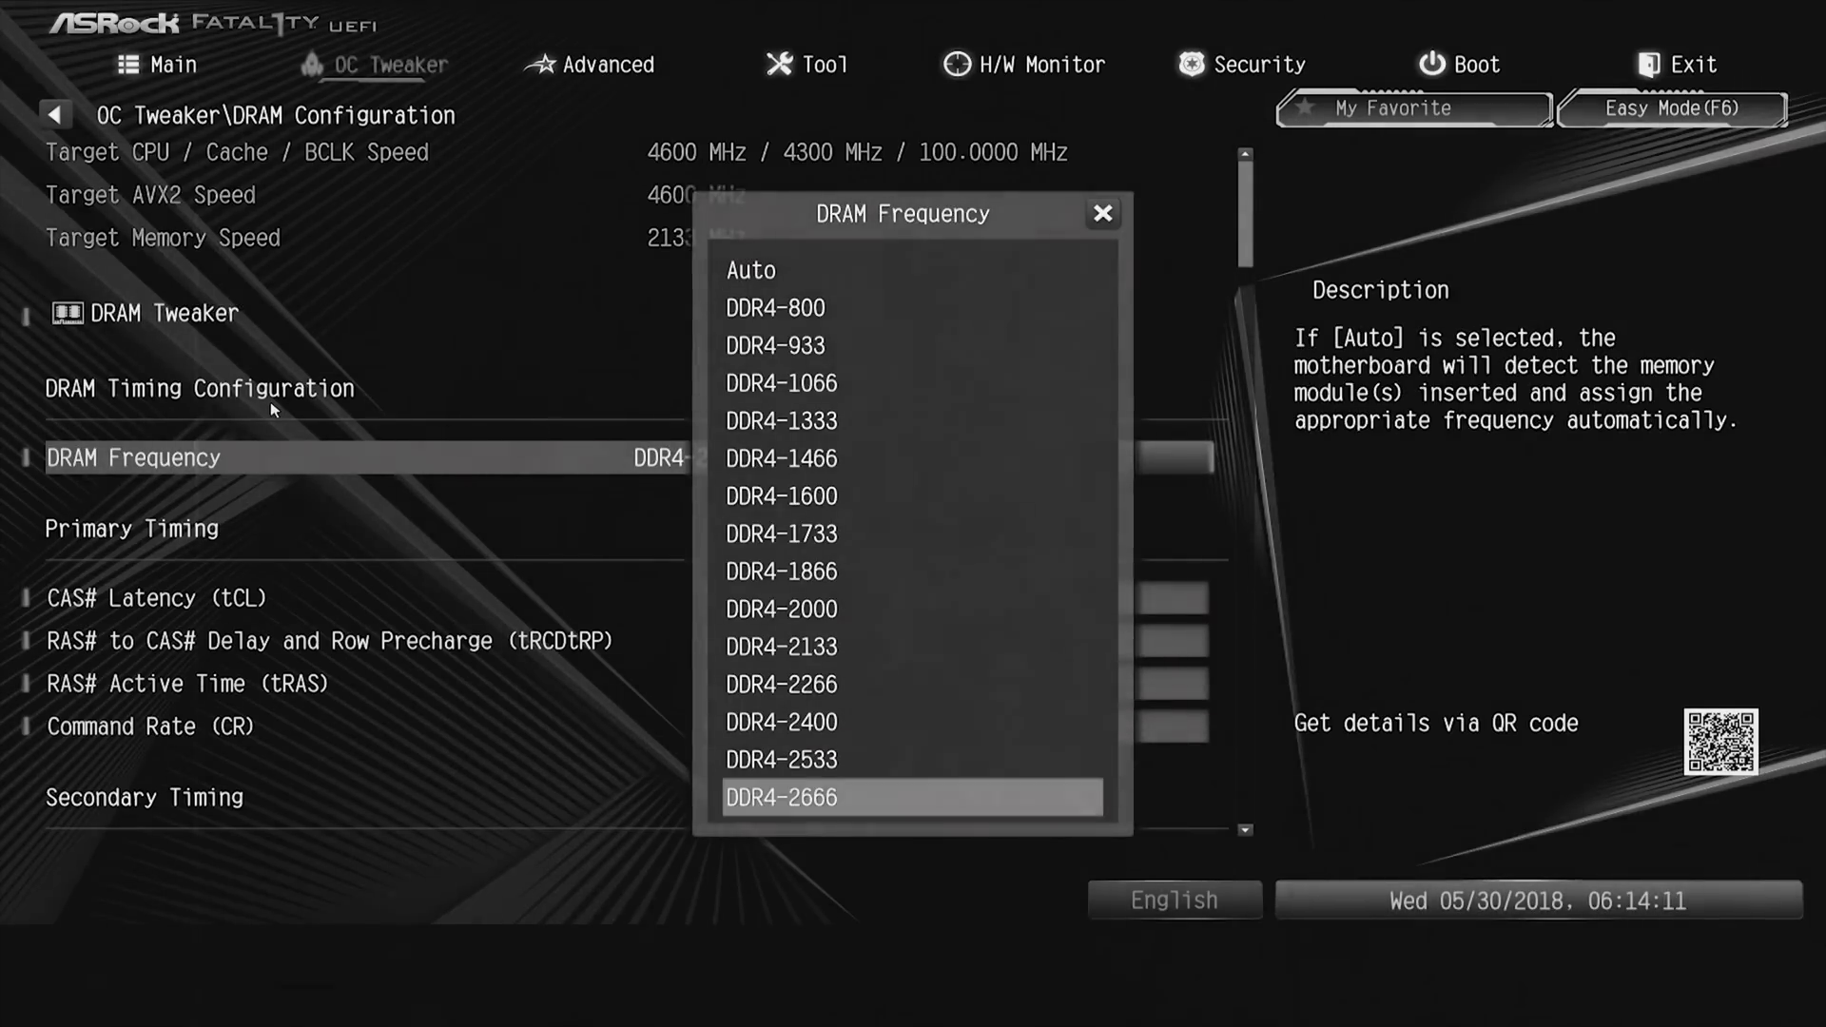
pyautogui.press('Return')
# - Set CAS# Latency (tCL) to 12 and RAS# to CAS# Delay and Row Precharge (tRCDtRP) to 12
pyautogui.press('Down')
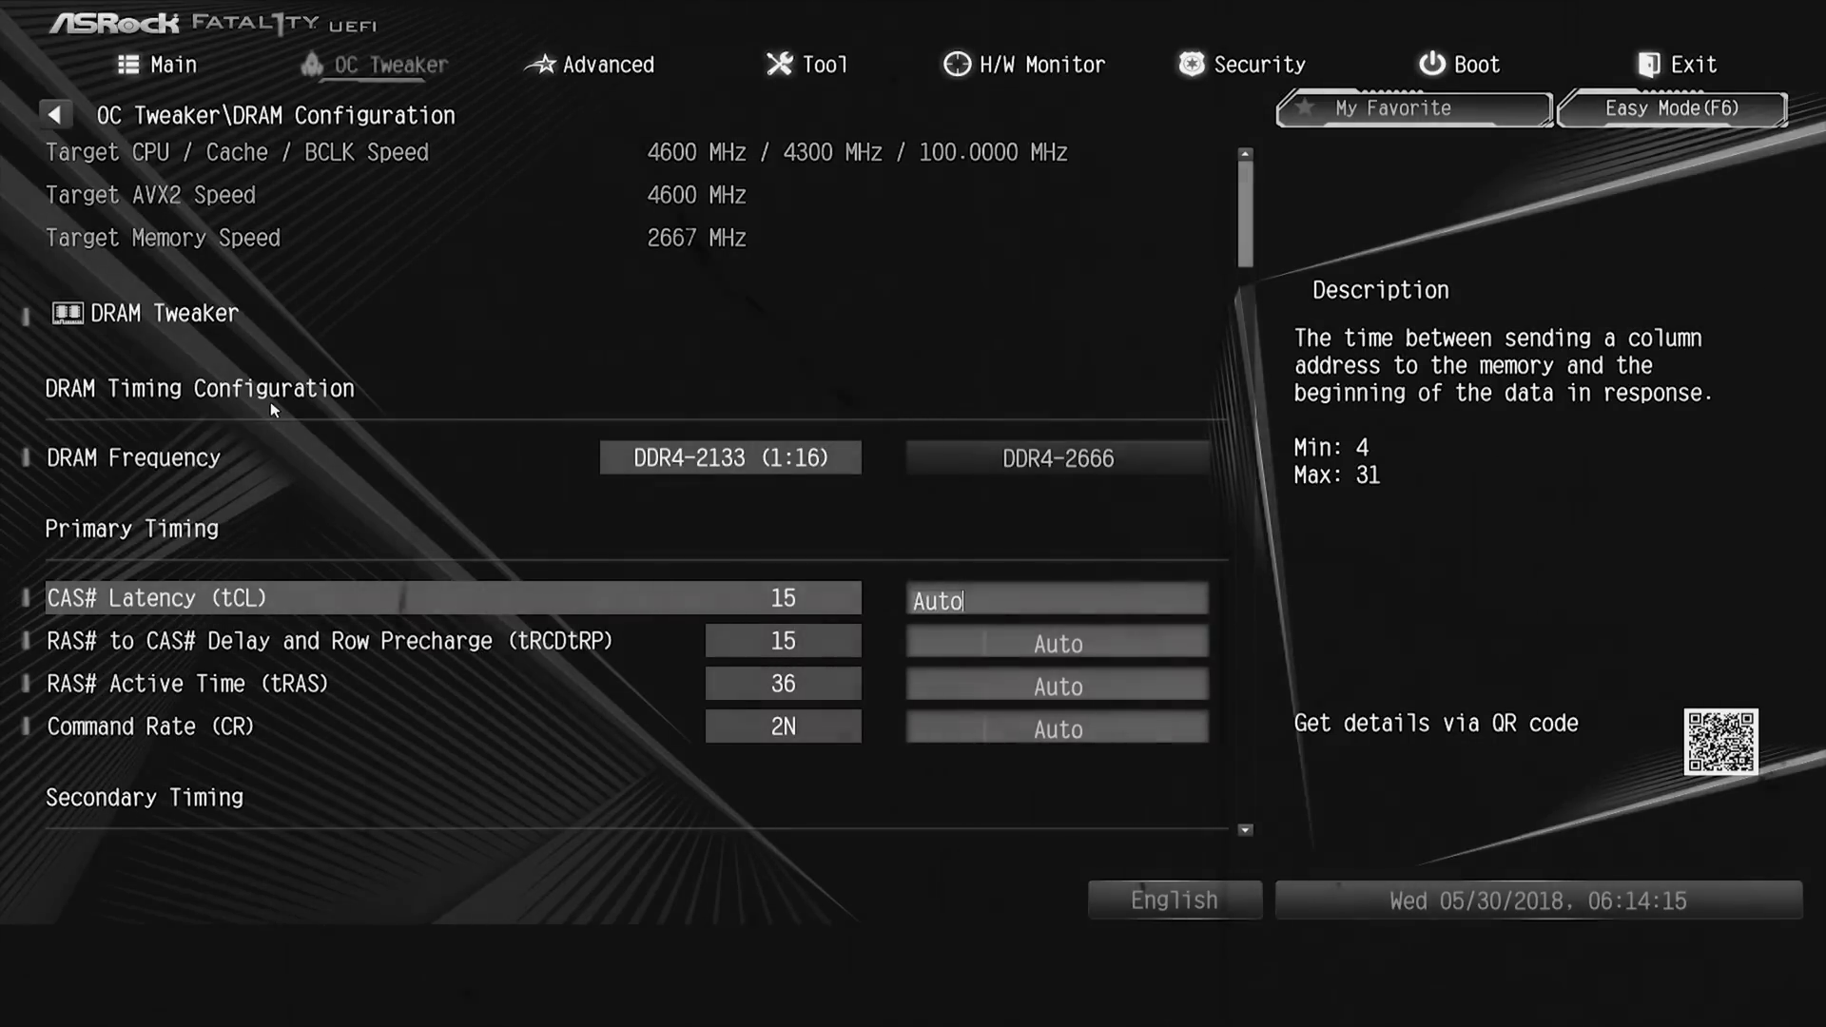
pyautogui.write('11')
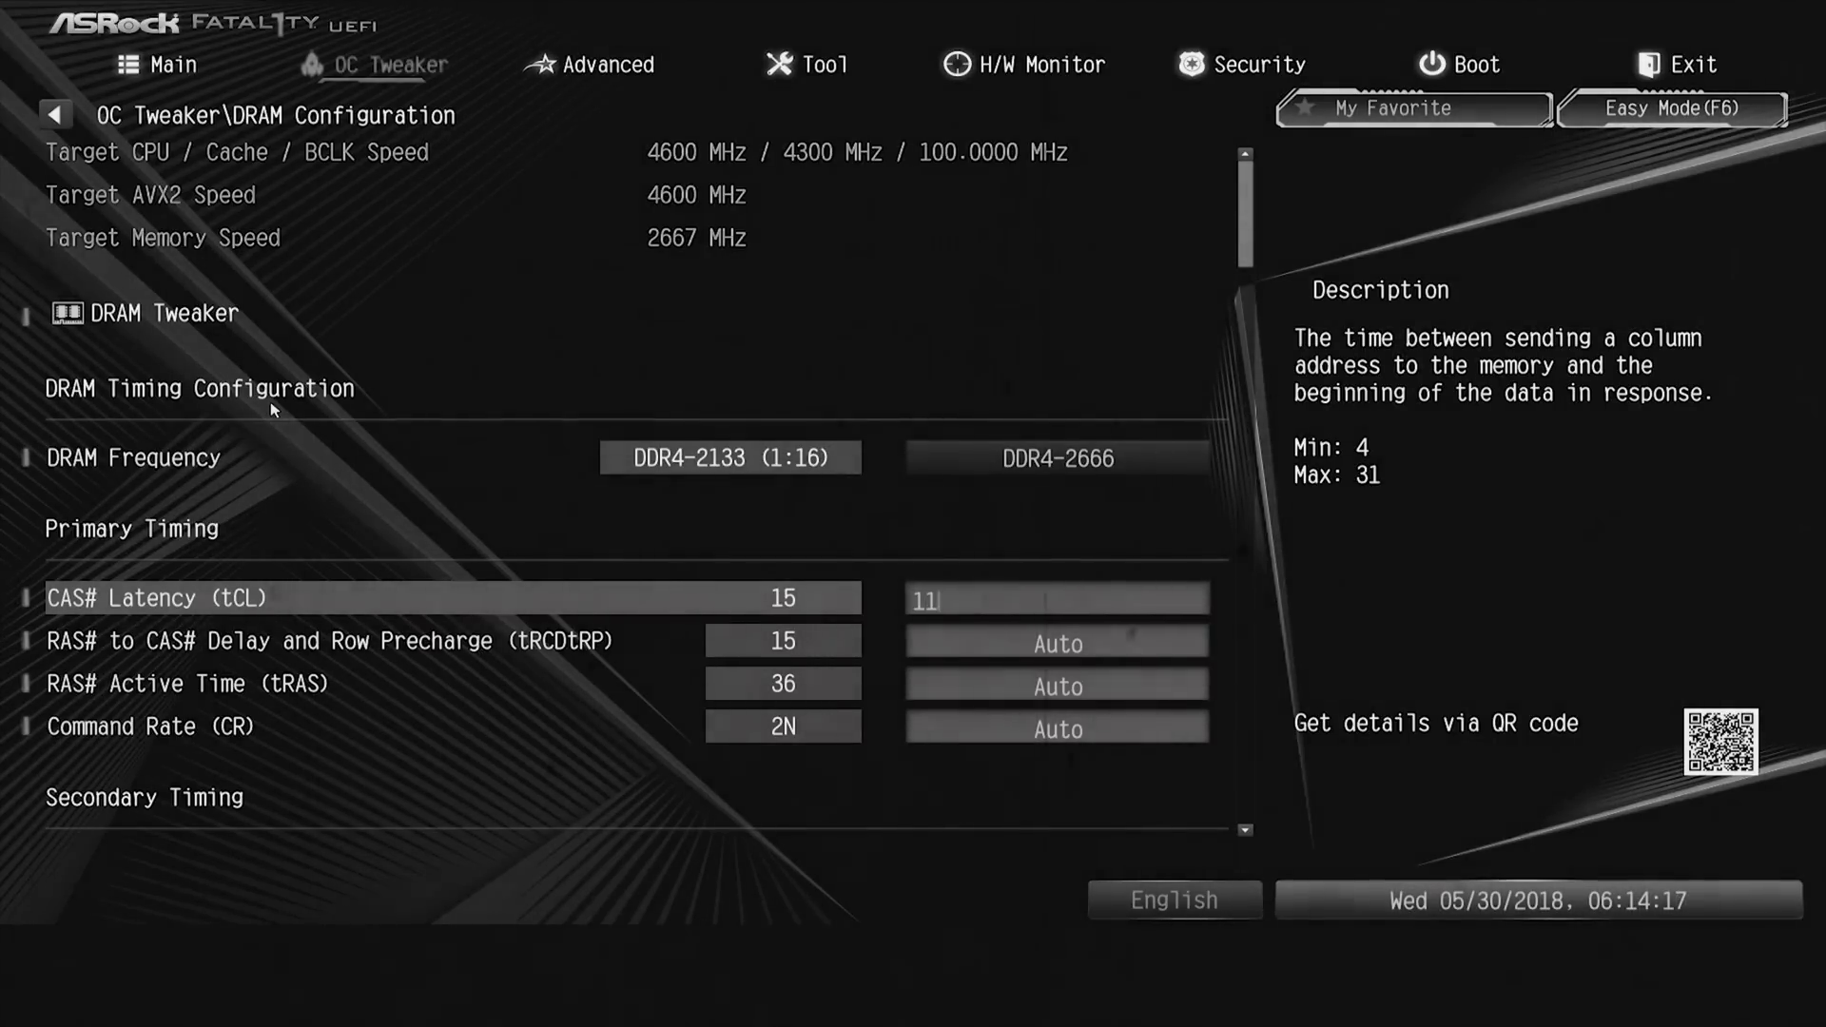
pyautogui.write('2')
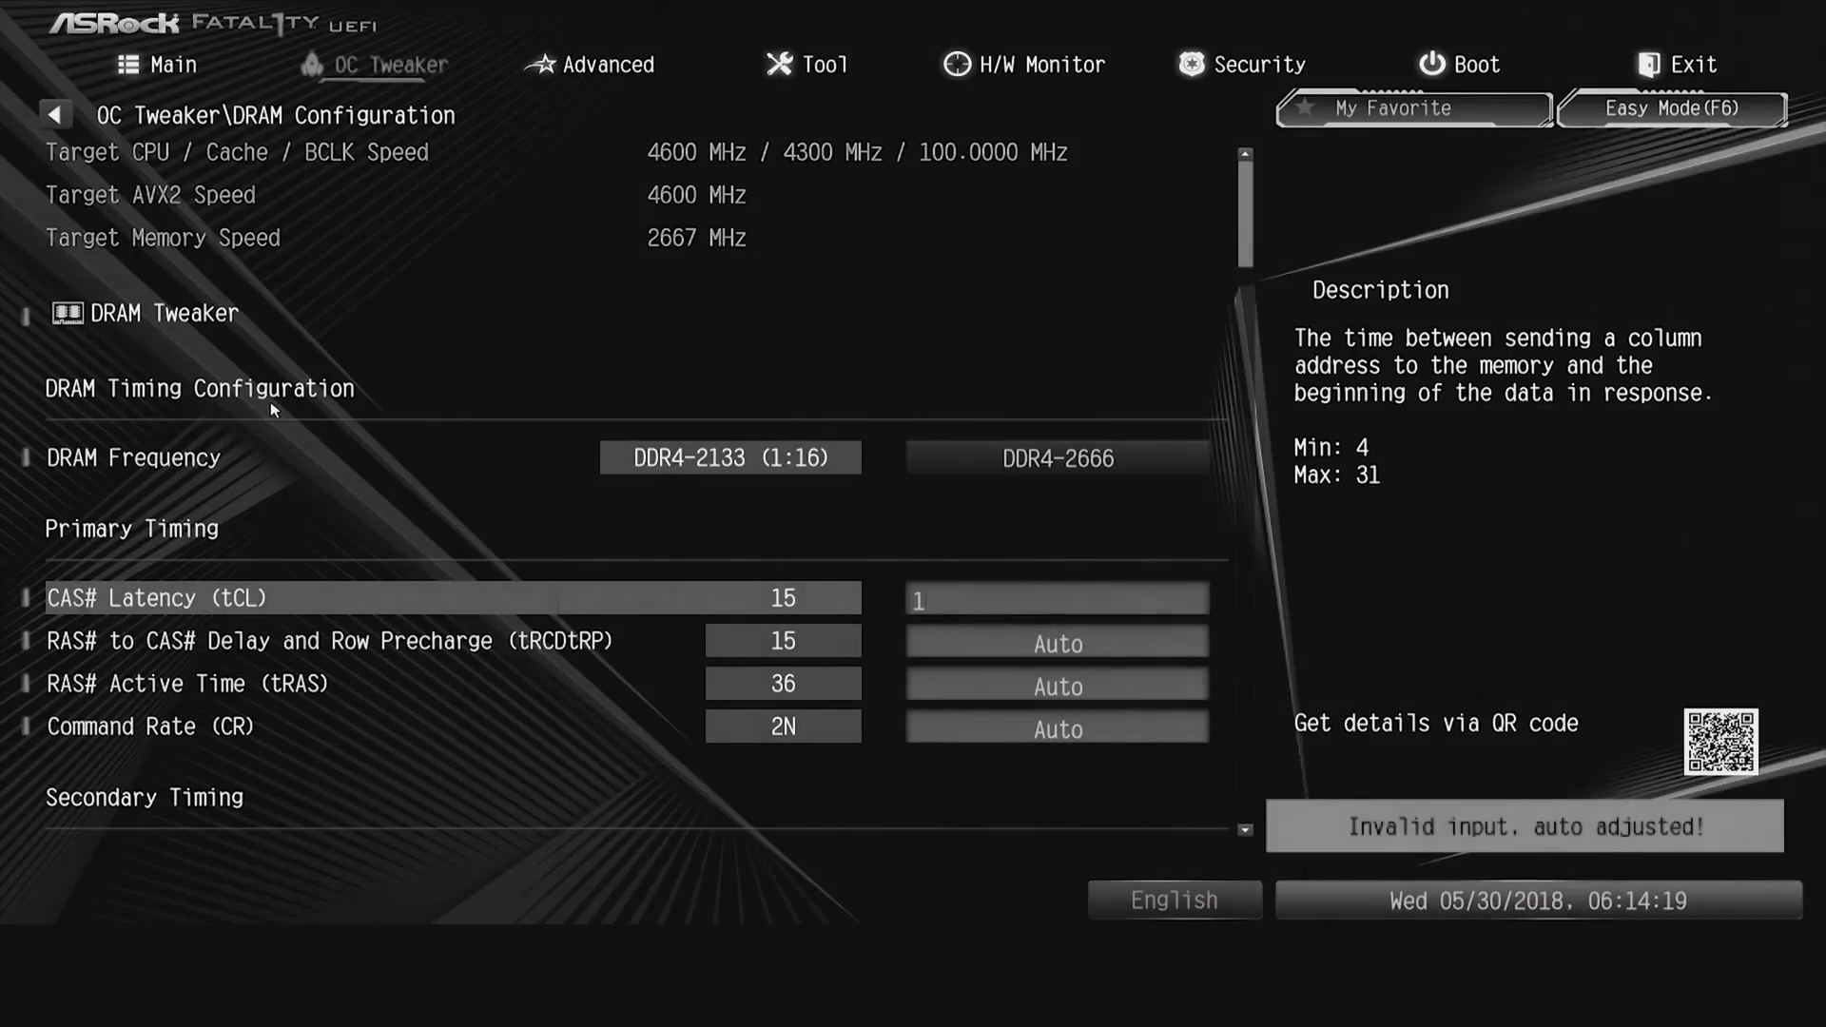
pyautogui.write('2')
pyautogui.press('Down')
pyautogui.write('12')
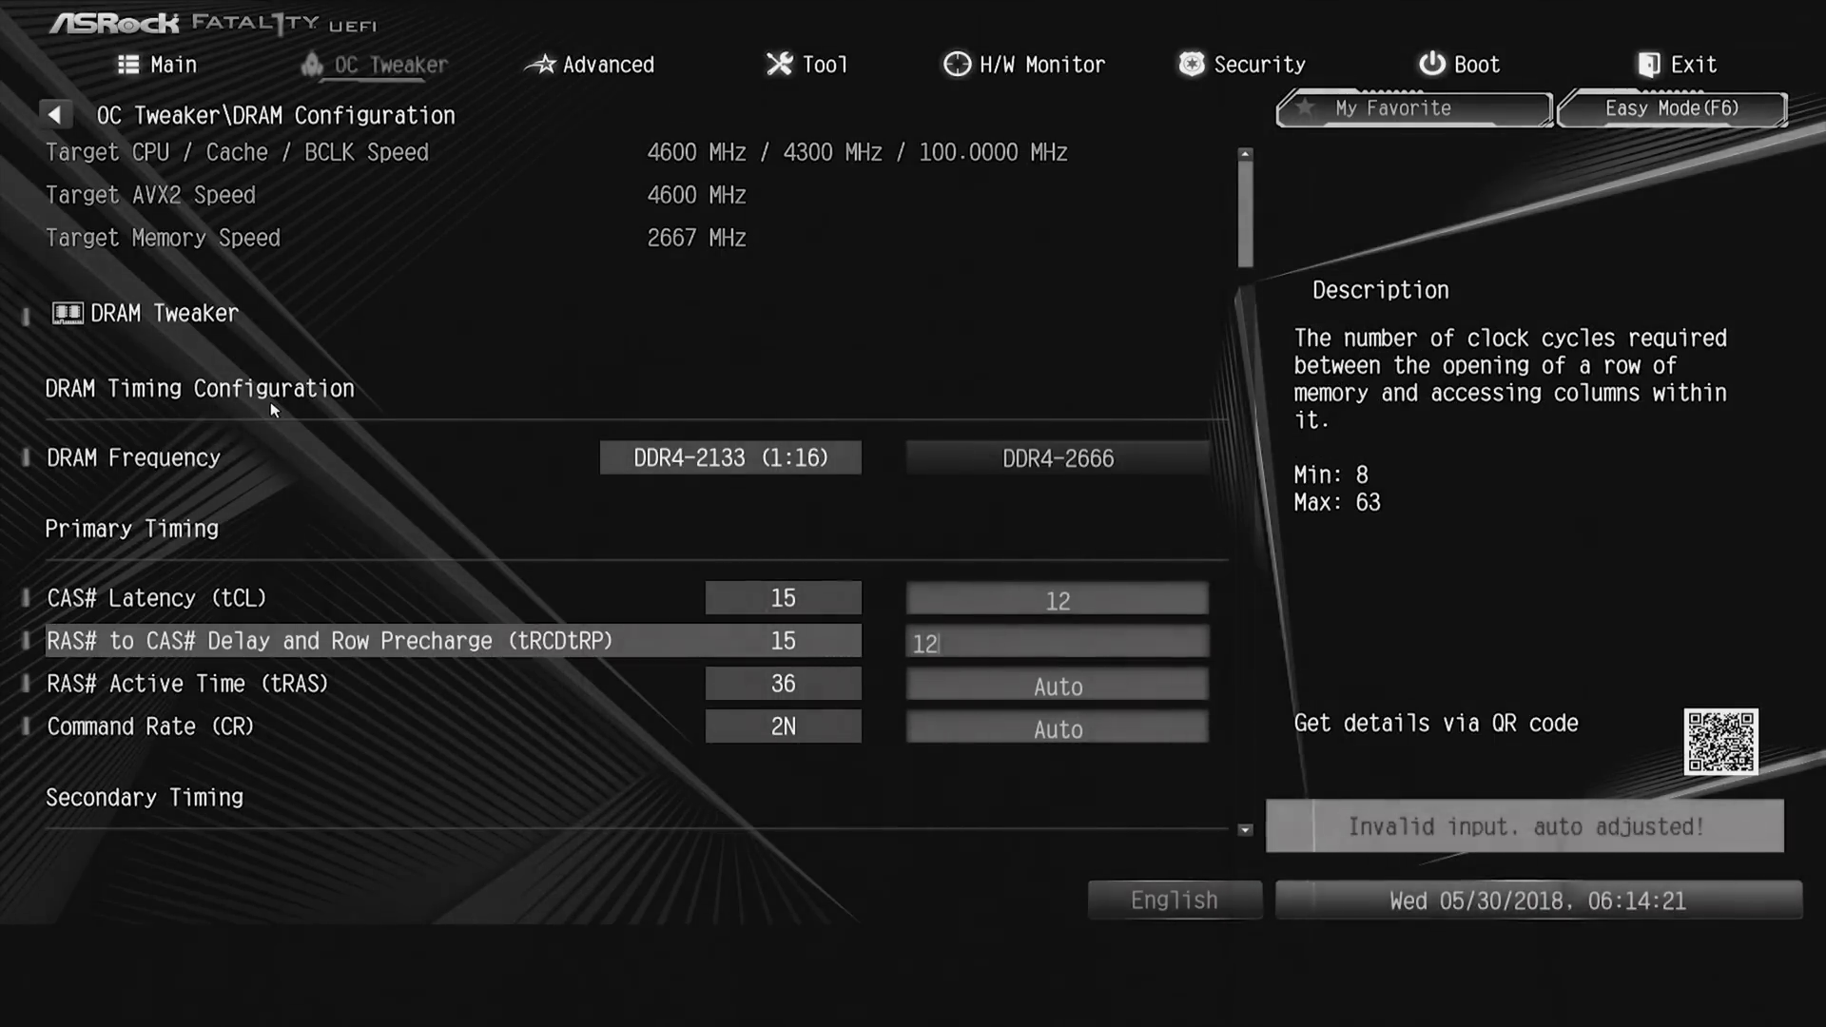
# - Enter 1t as the Command Rate (CR) and leave the DRAM Configuration page
pyautogui.press('Down')
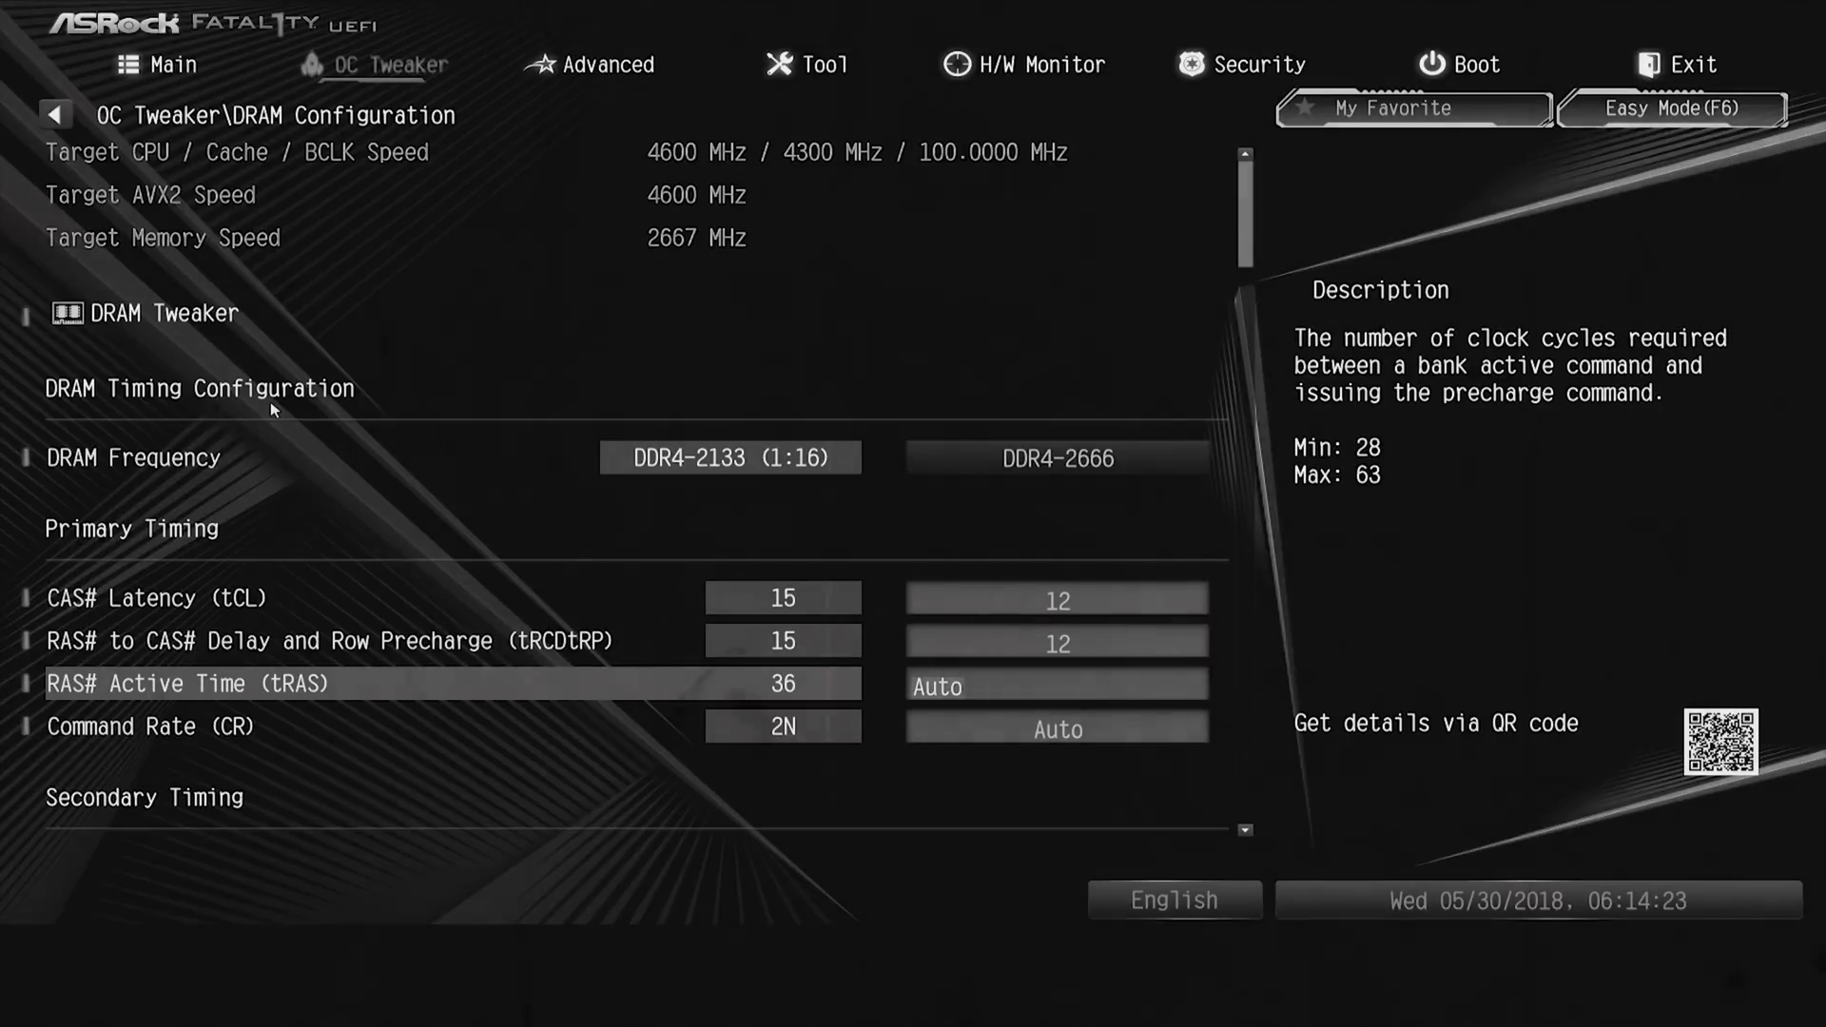
pyautogui.press('Down')
pyautogui.write('1t')
pyautogui.press('Escape')
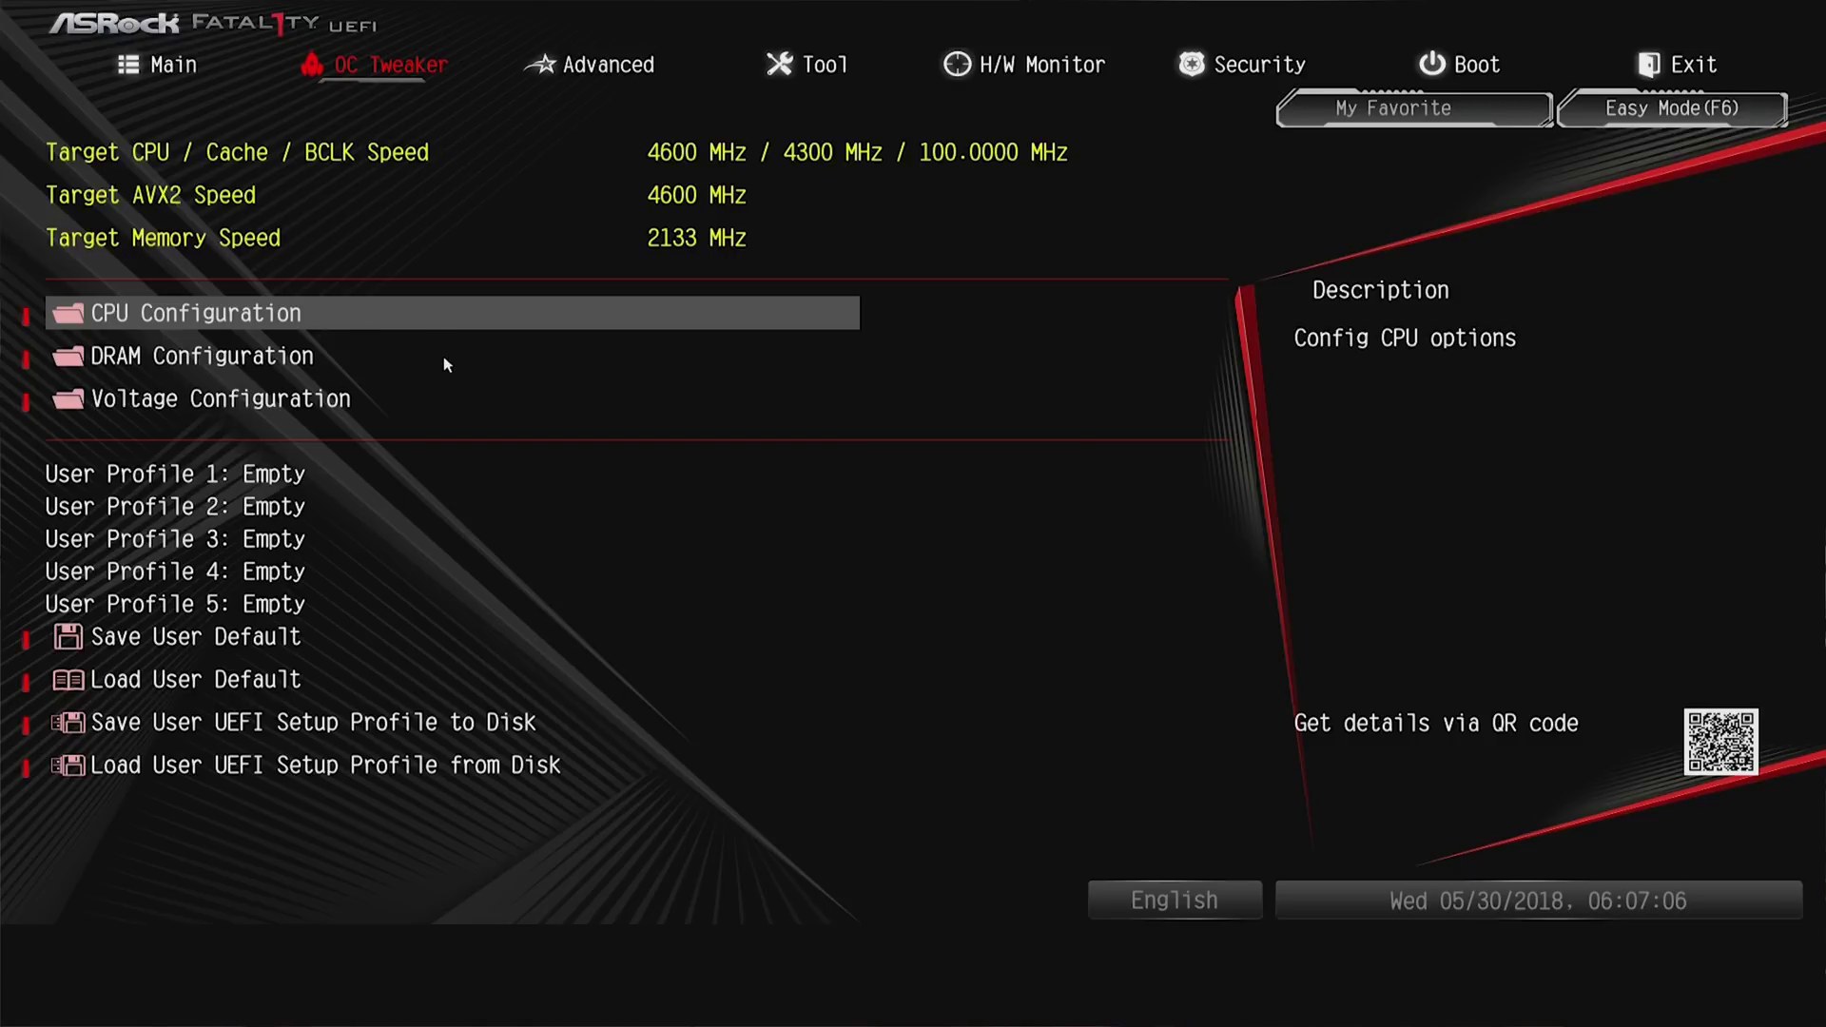
# - Set the Boot Performance Mode to Turbo Performance in the OC Tweaker CPU Configuration
pyautogui.press('Return')
pyautogui.press('Down')
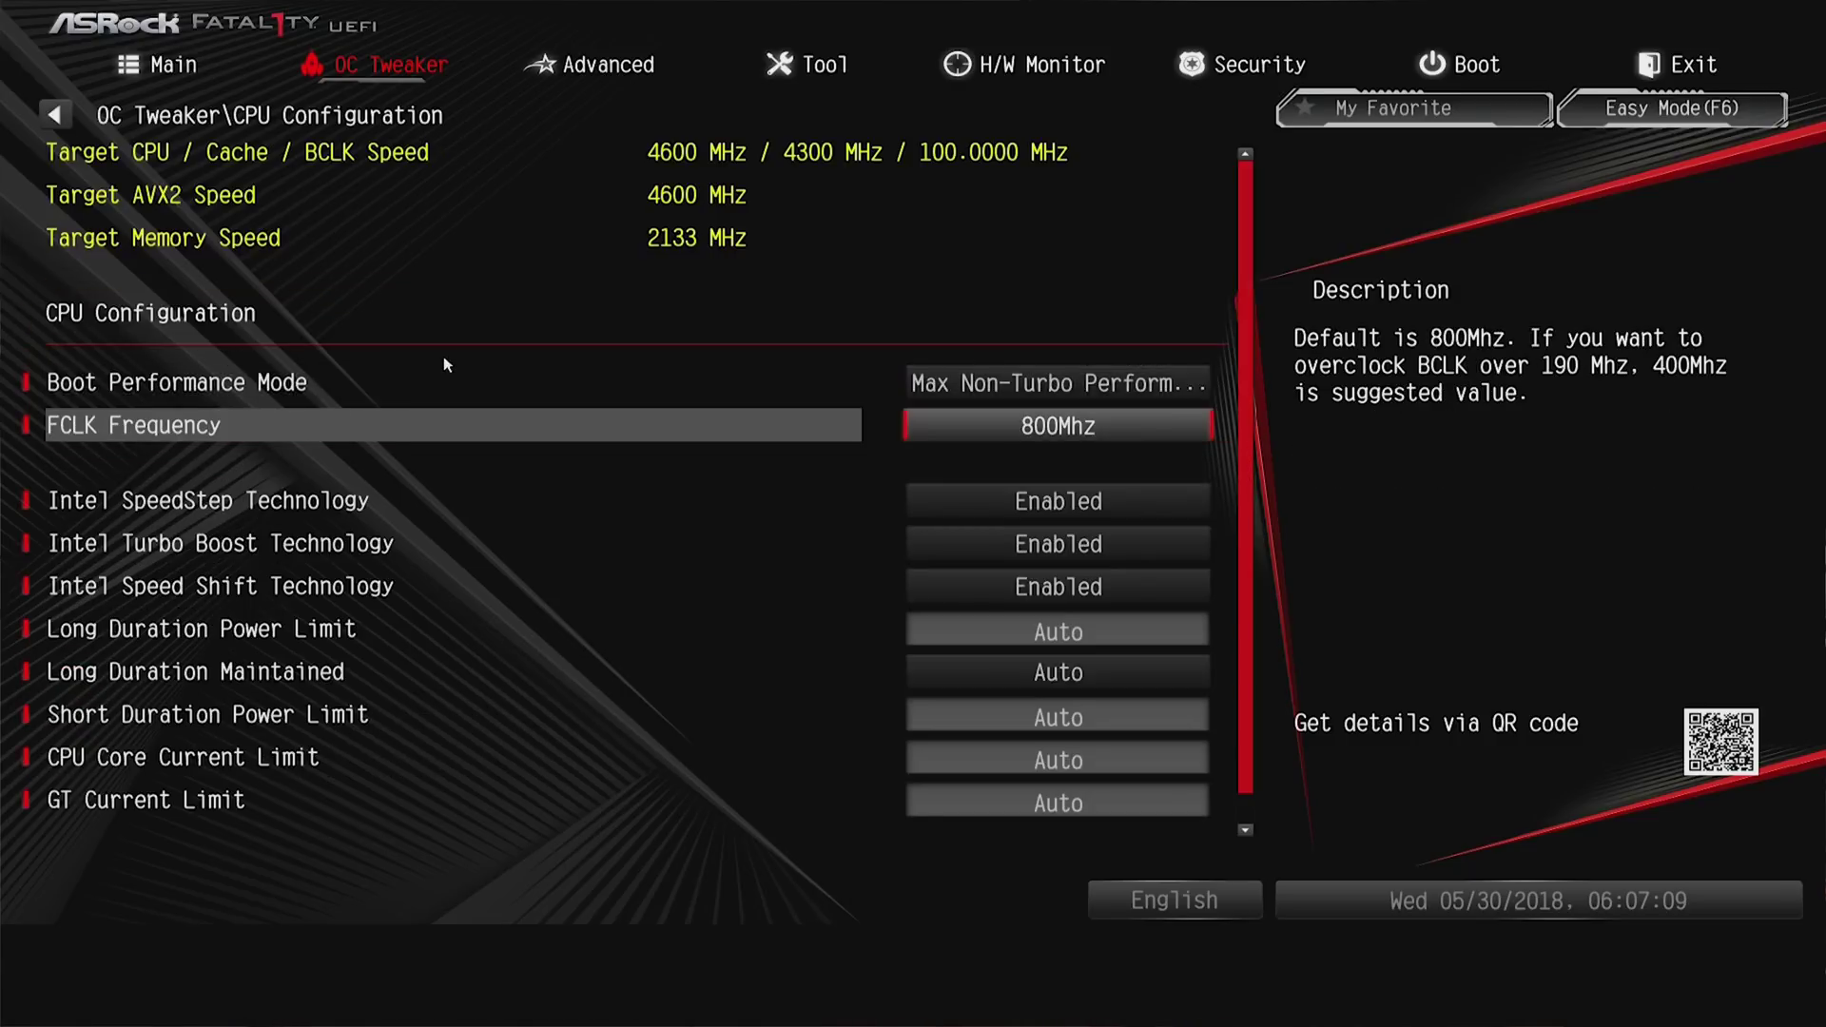
pyautogui.press('Up')
pyautogui.press('Return')
pyautogui.press('Down')
pyautogui.press('Return')
pyautogui.press('Down')
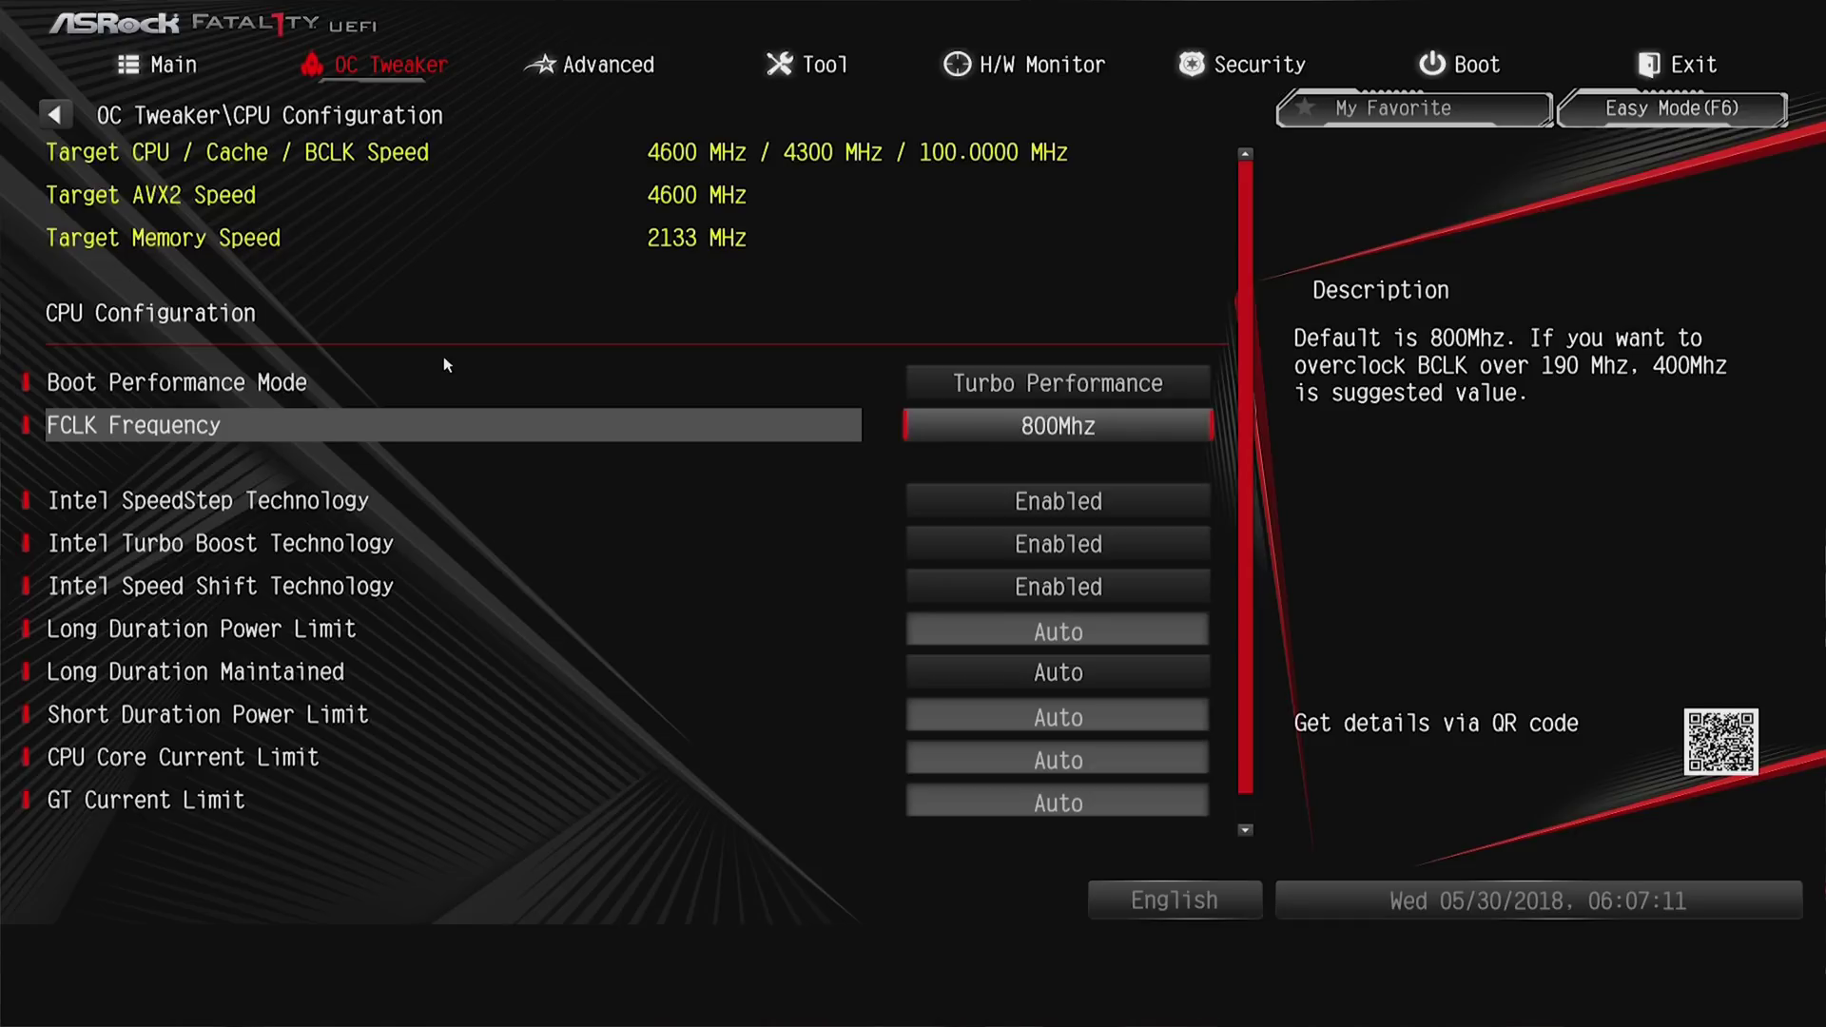
# - Examine the CPU Configuration options from Intel SpeedStep Technology down to the current limits
pyautogui.press('Down')
pyautogui.press('Up')
pyautogui.press('Down')
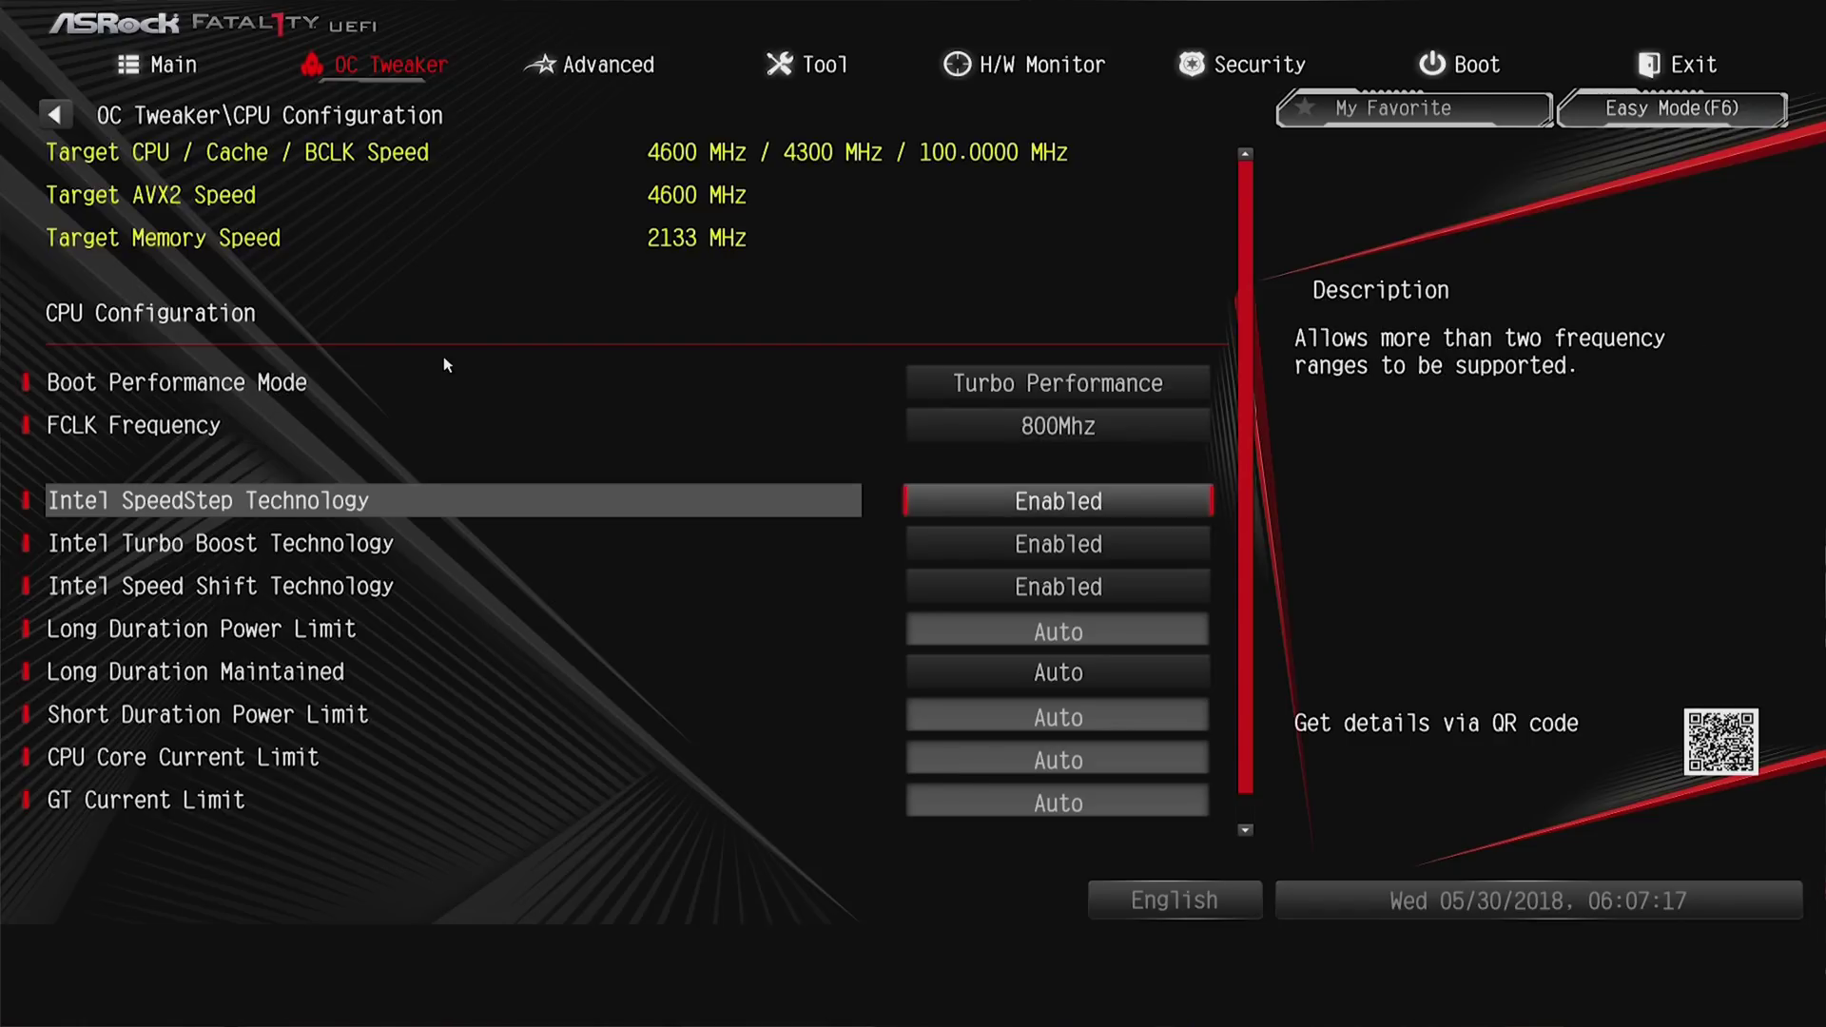
pyautogui.press('Down')
pyautogui.press('Down')
pyautogui.press('Down')
pyautogui.press('Down')
pyautogui.press('Down')
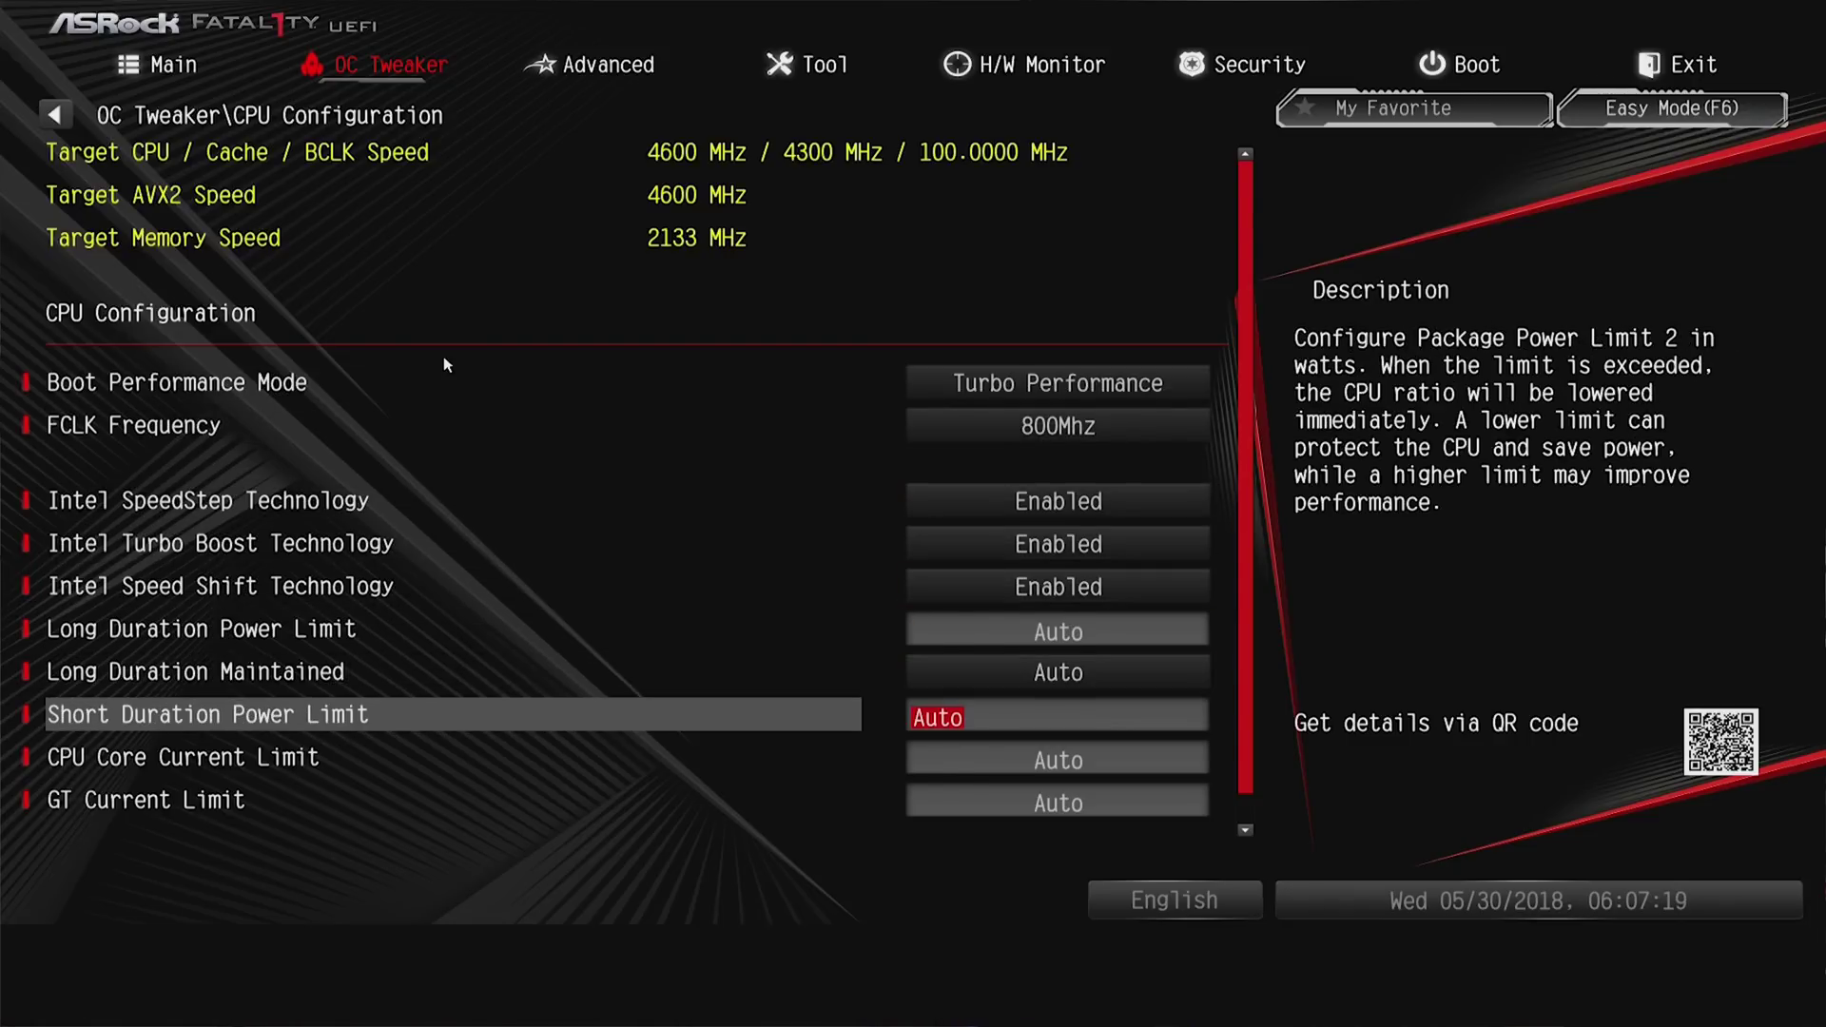
pyautogui.press('Down')
pyautogui.press('Down')
pyautogui.press('Up')
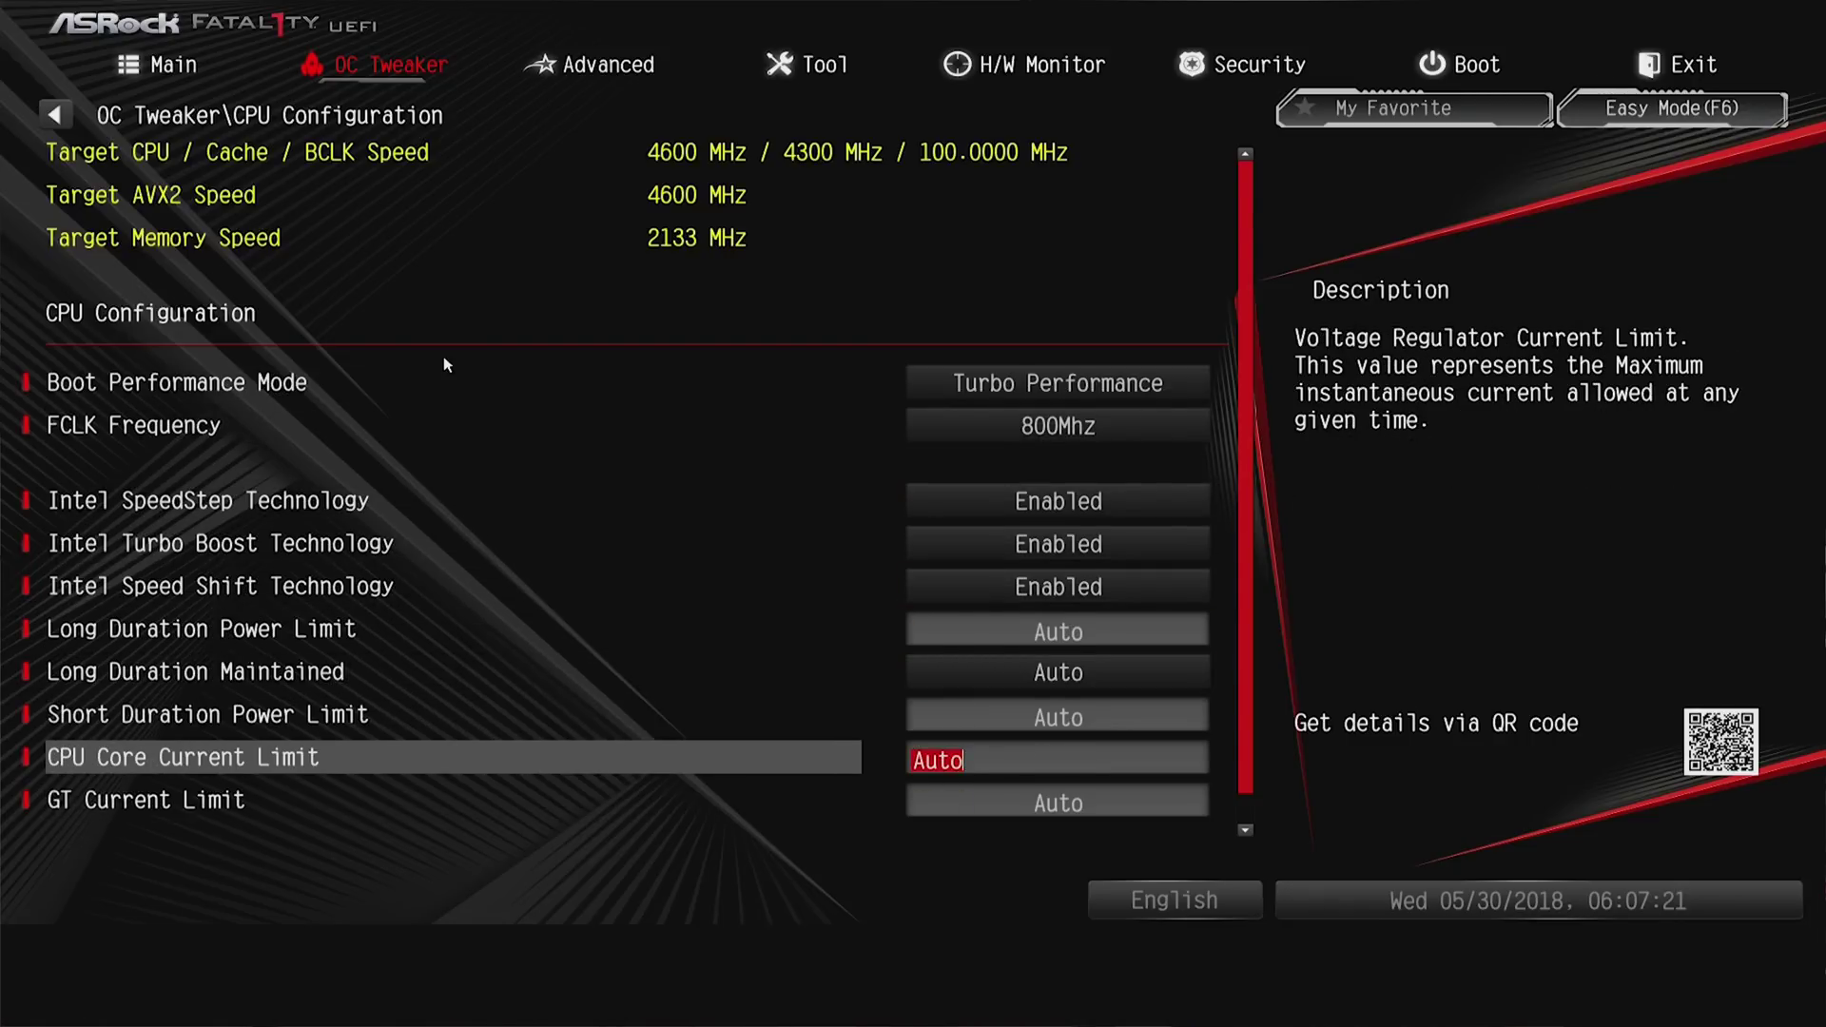
# - Look through the durations offered for Long Duration Maintained, then return to the Intel SpeedStep Technology setting
pyautogui.press('Up')
pyautogui.press('Up')
pyautogui.press('Return')
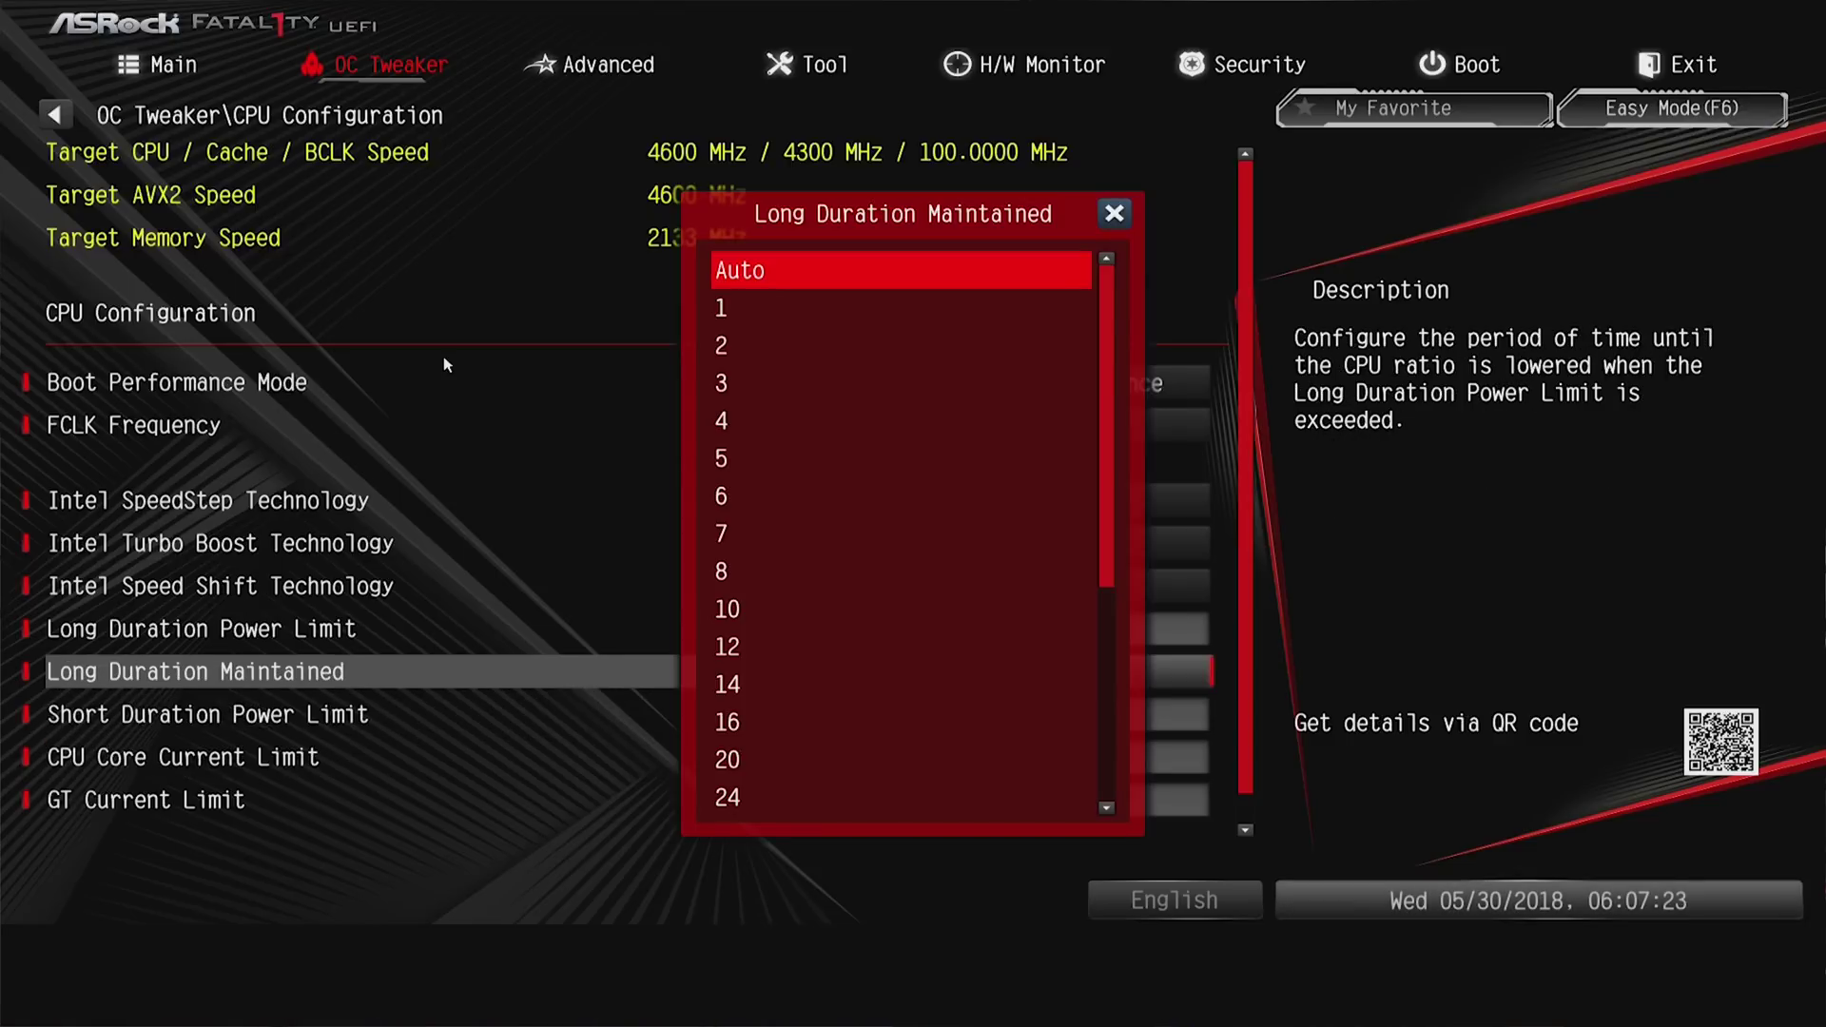
pyautogui.press('Down')
pyautogui.press('Down')
pyautogui.press('Down')
pyautogui.press('Down')
pyautogui.press('Down')
pyautogui.press('Down')
pyautogui.press('Down')
pyautogui.press('Down')
pyautogui.press('Down')
pyautogui.press('Down')
pyautogui.press('Down')
pyautogui.press('Down')
pyautogui.press('Down')
pyautogui.press('Down')
pyautogui.press('Down')
pyautogui.press('Down')
pyautogui.press('Down')
pyautogui.press('Down')
pyautogui.press('Down')
pyautogui.press('Down')
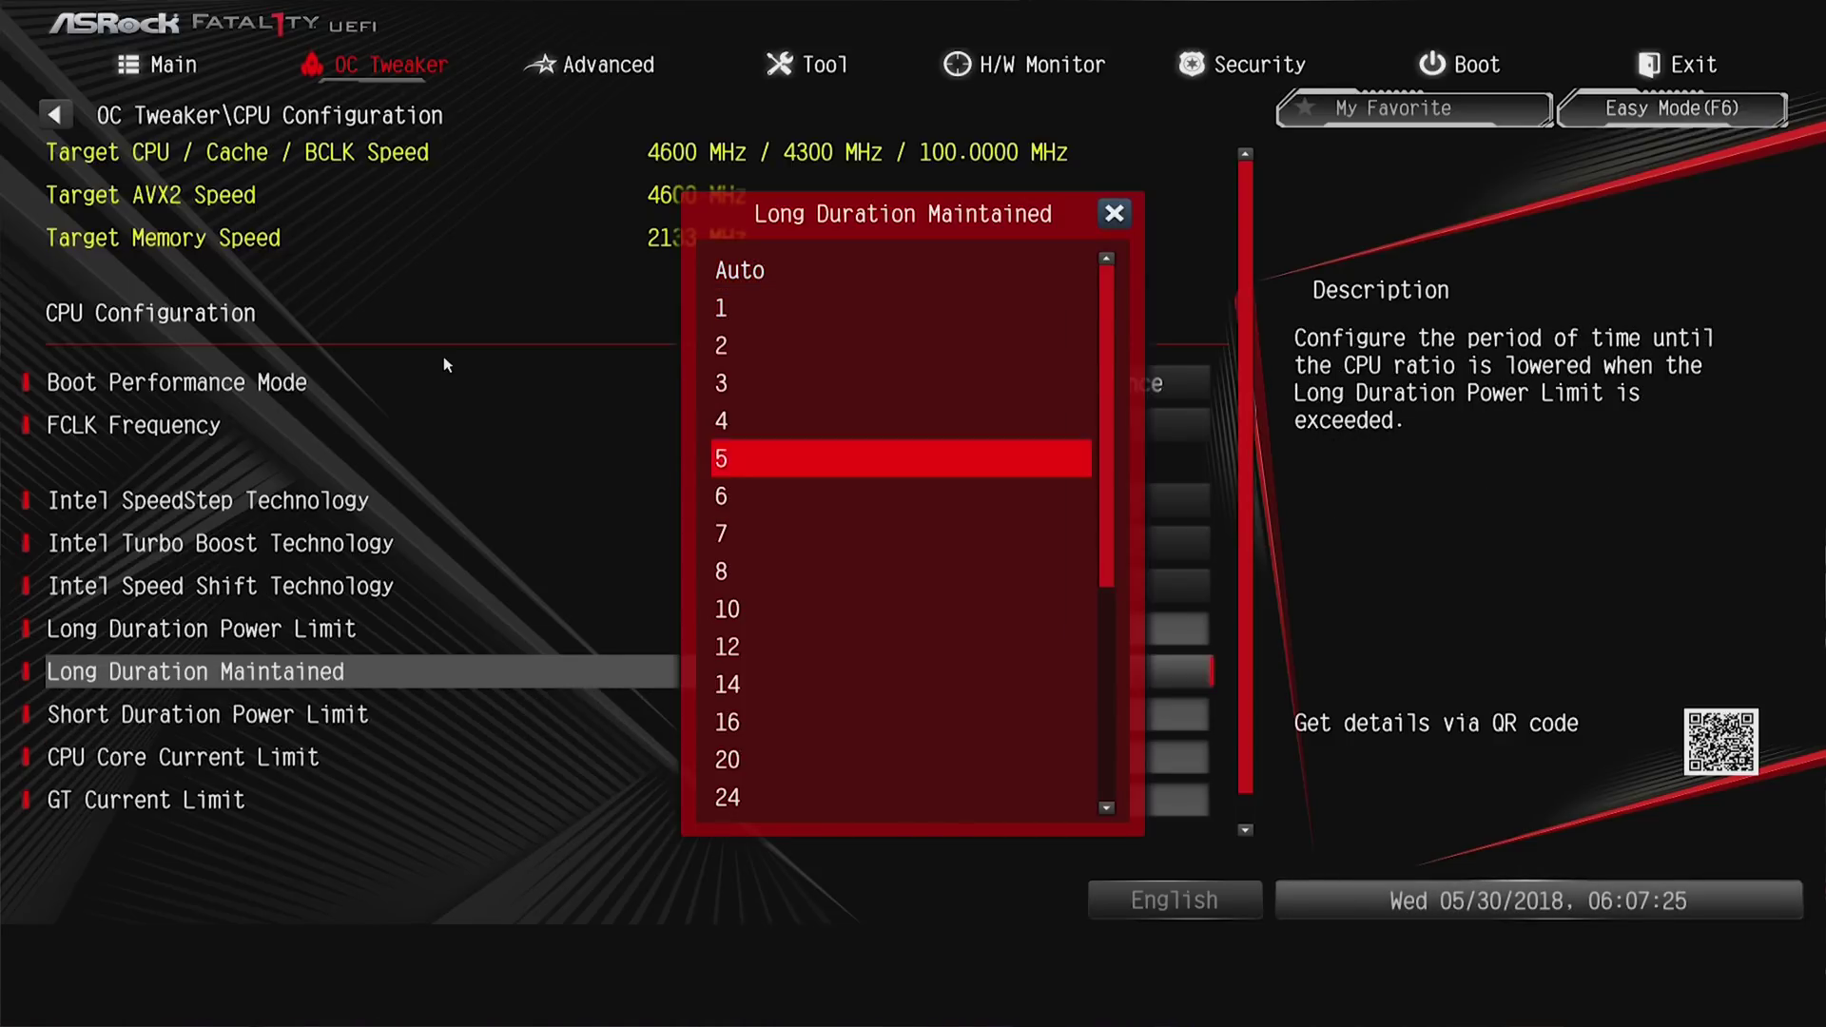
pyautogui.press('Up')
pyautogui.press('Up')
pyautogui.press('Up')
pyautogui.press('Up')
pyautogui.press('Up')
pyautogui.press('Up')
pyautogui.press('Up')
pyautogui.press('Up')
pyautogui.press('Up')
pyautogui.press('Up')
pyautogui.press('Up')
pyautogui.press('Up')
pyautogui.press('Up')
pyautogui.press('Up')
pyautogui.press('Up')
pyautogui.press('Up')
pyautogui.press('Up')
pyautogui.press('Up')
pyautogui.press('Up')
pyautogui.press('Up')
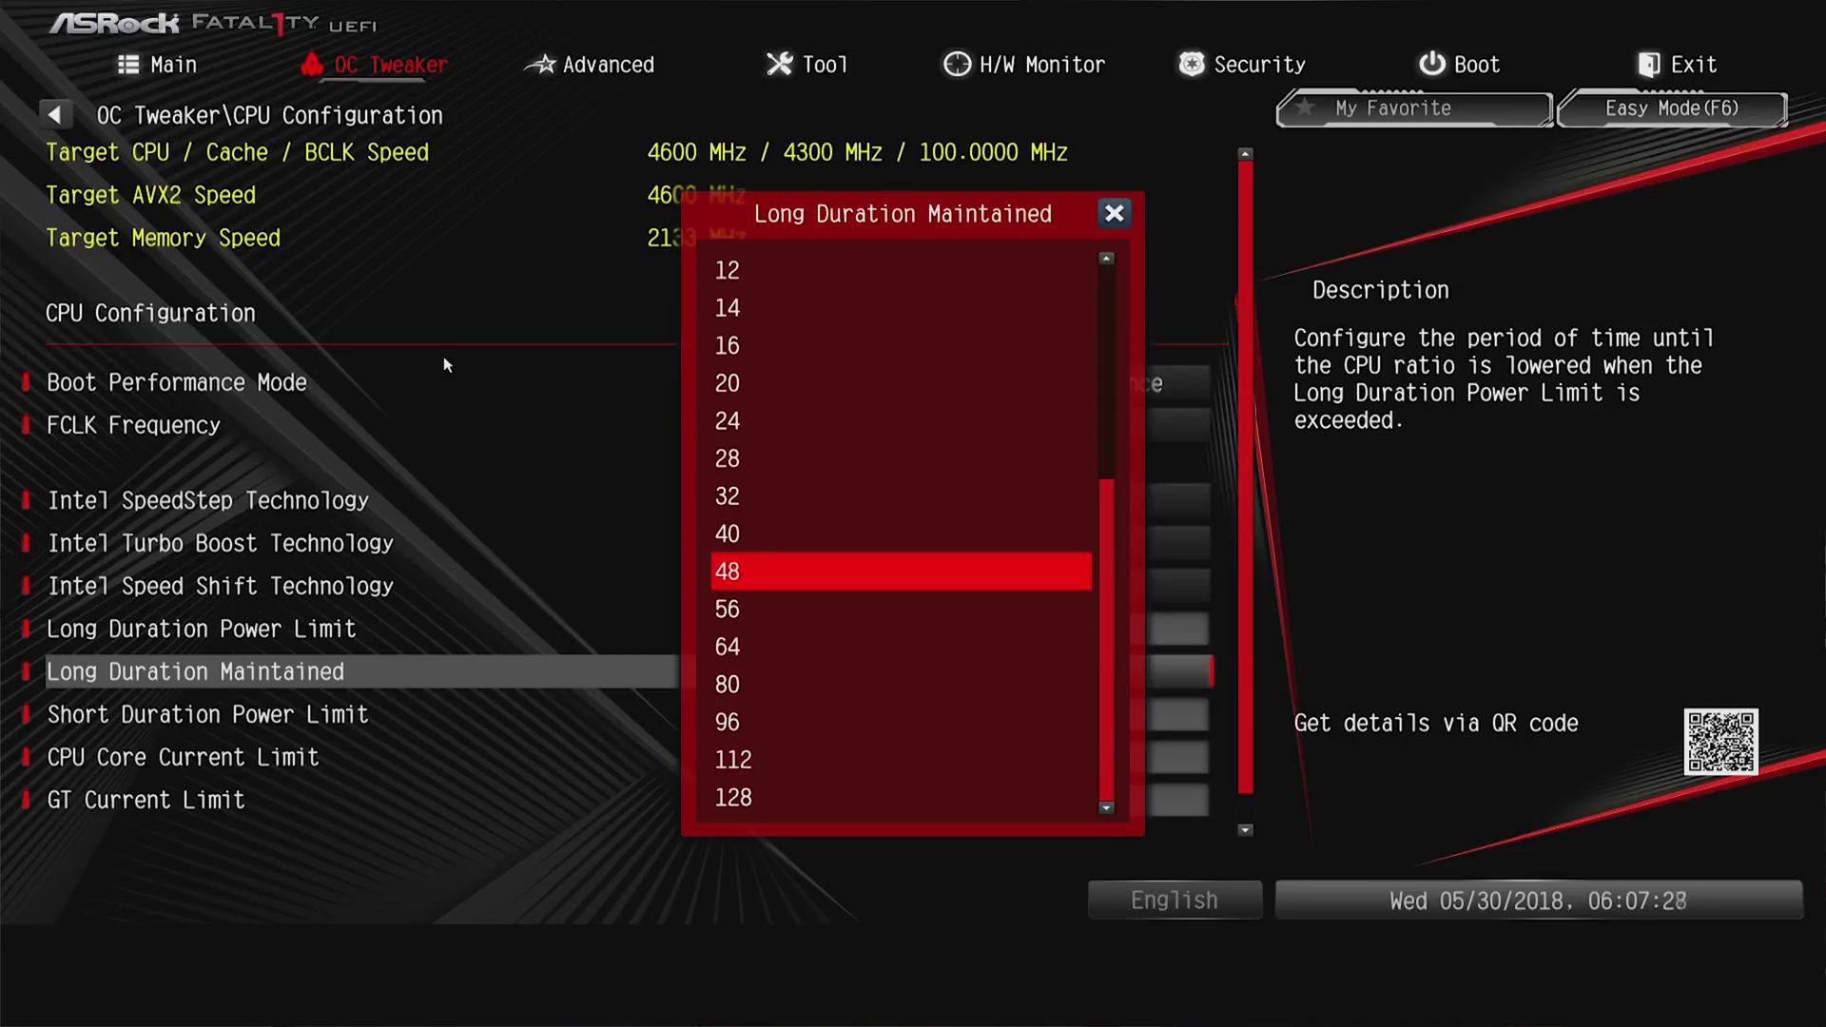
pyautogui.press('Return')
pyautogui.press('Up')
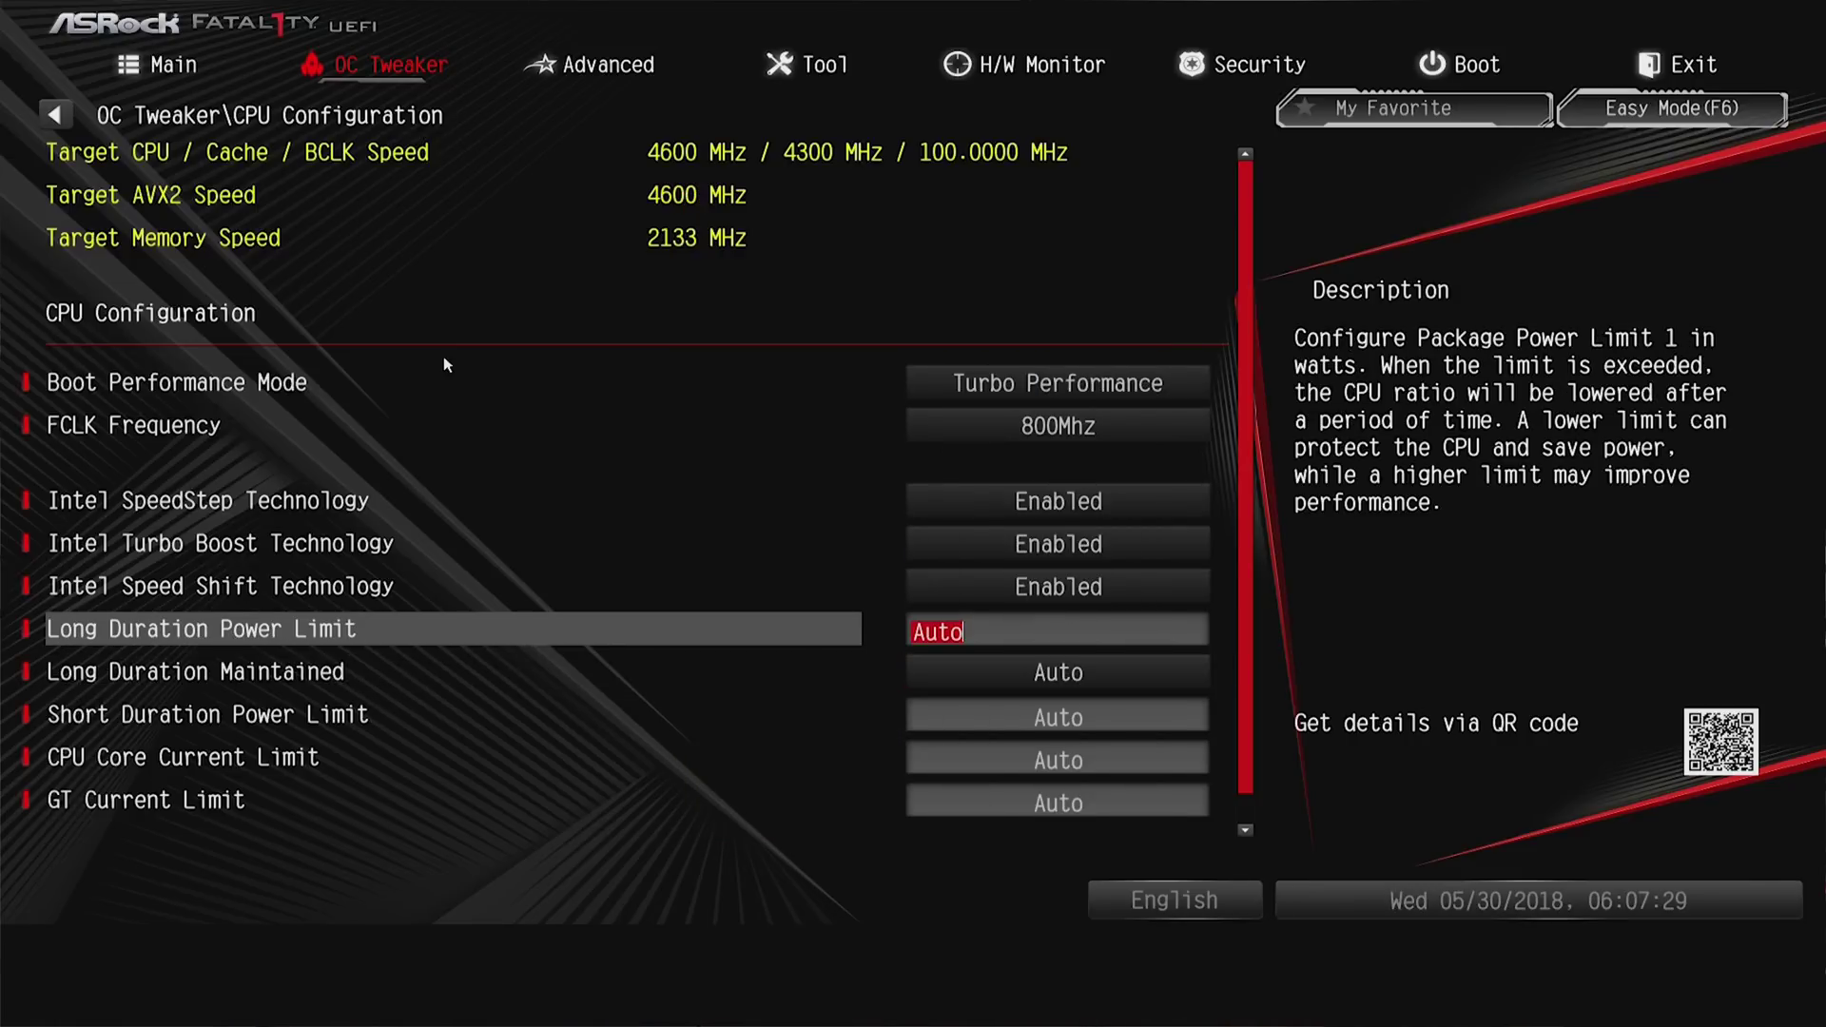
pyautogui.press('Up')
pyautogui.press('Up')
pyautogui.press('Up')
pyautogui.press('Up')
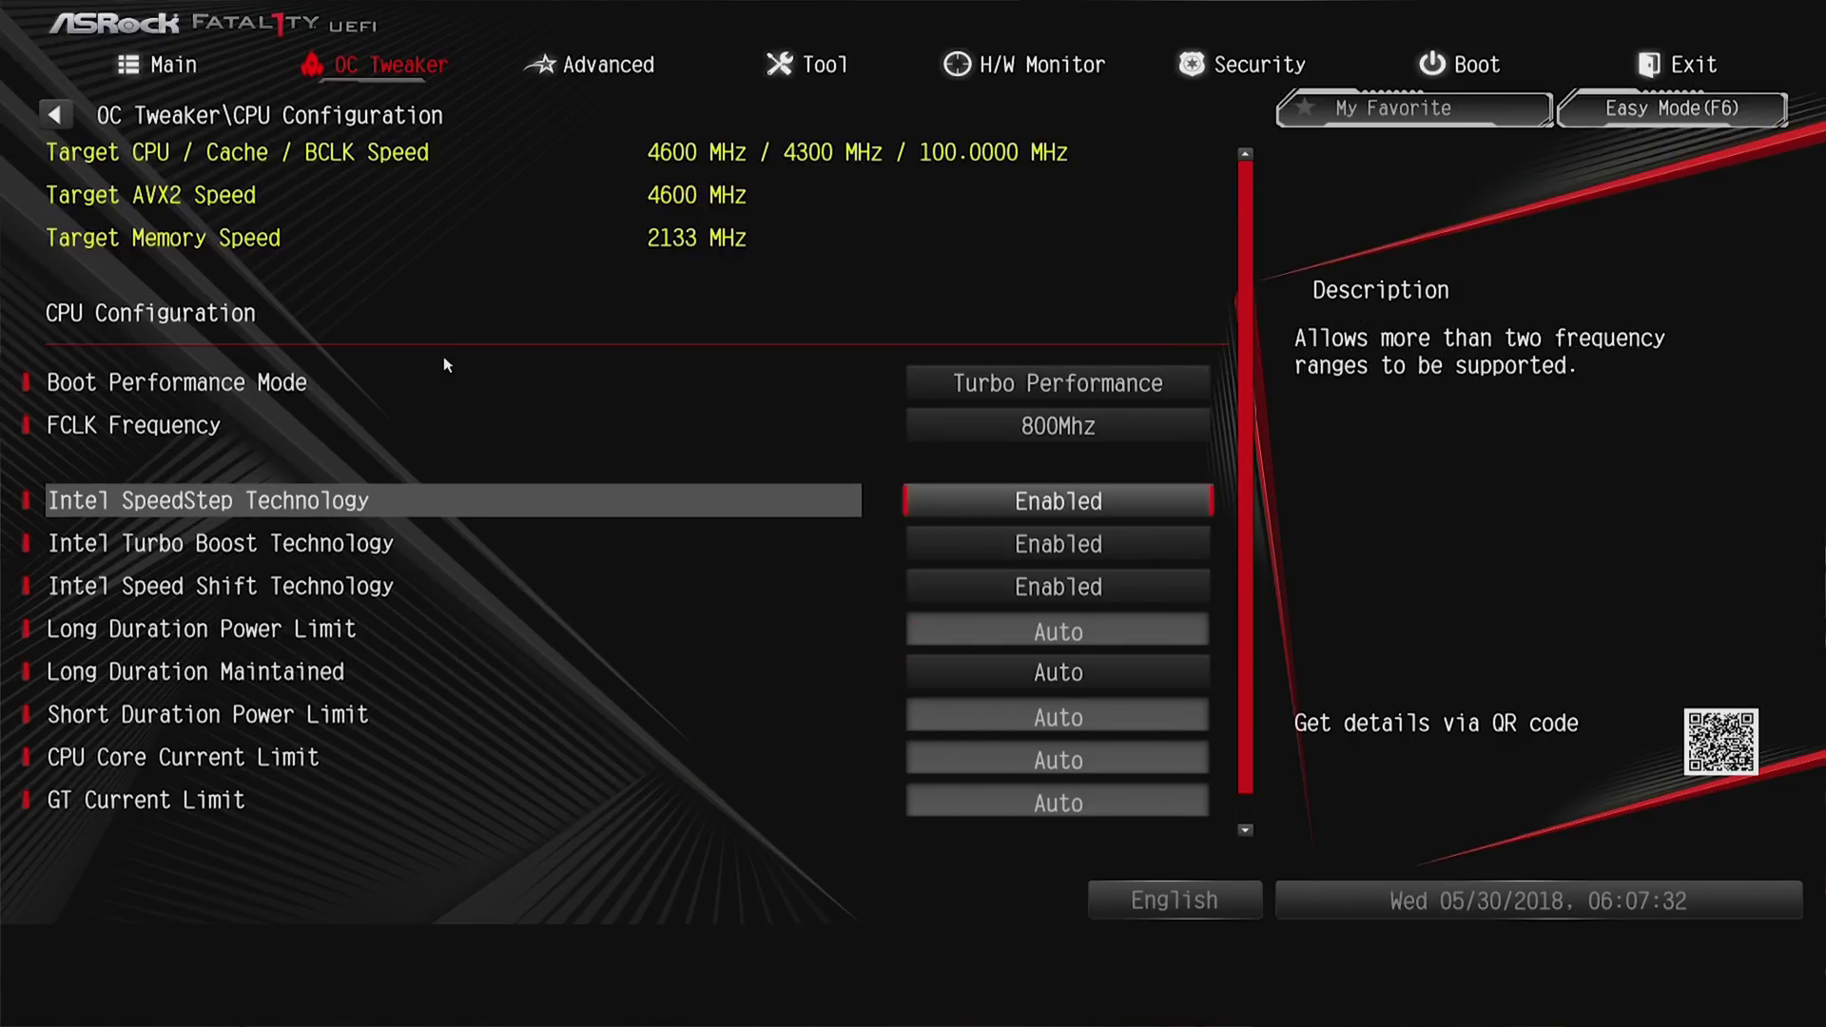
# - View the DRAM Configuration page and return to the OC Tweaker overview
pyautogui.press('Escape')
pyautogui.press('Down')
pyautogui.press('Return')
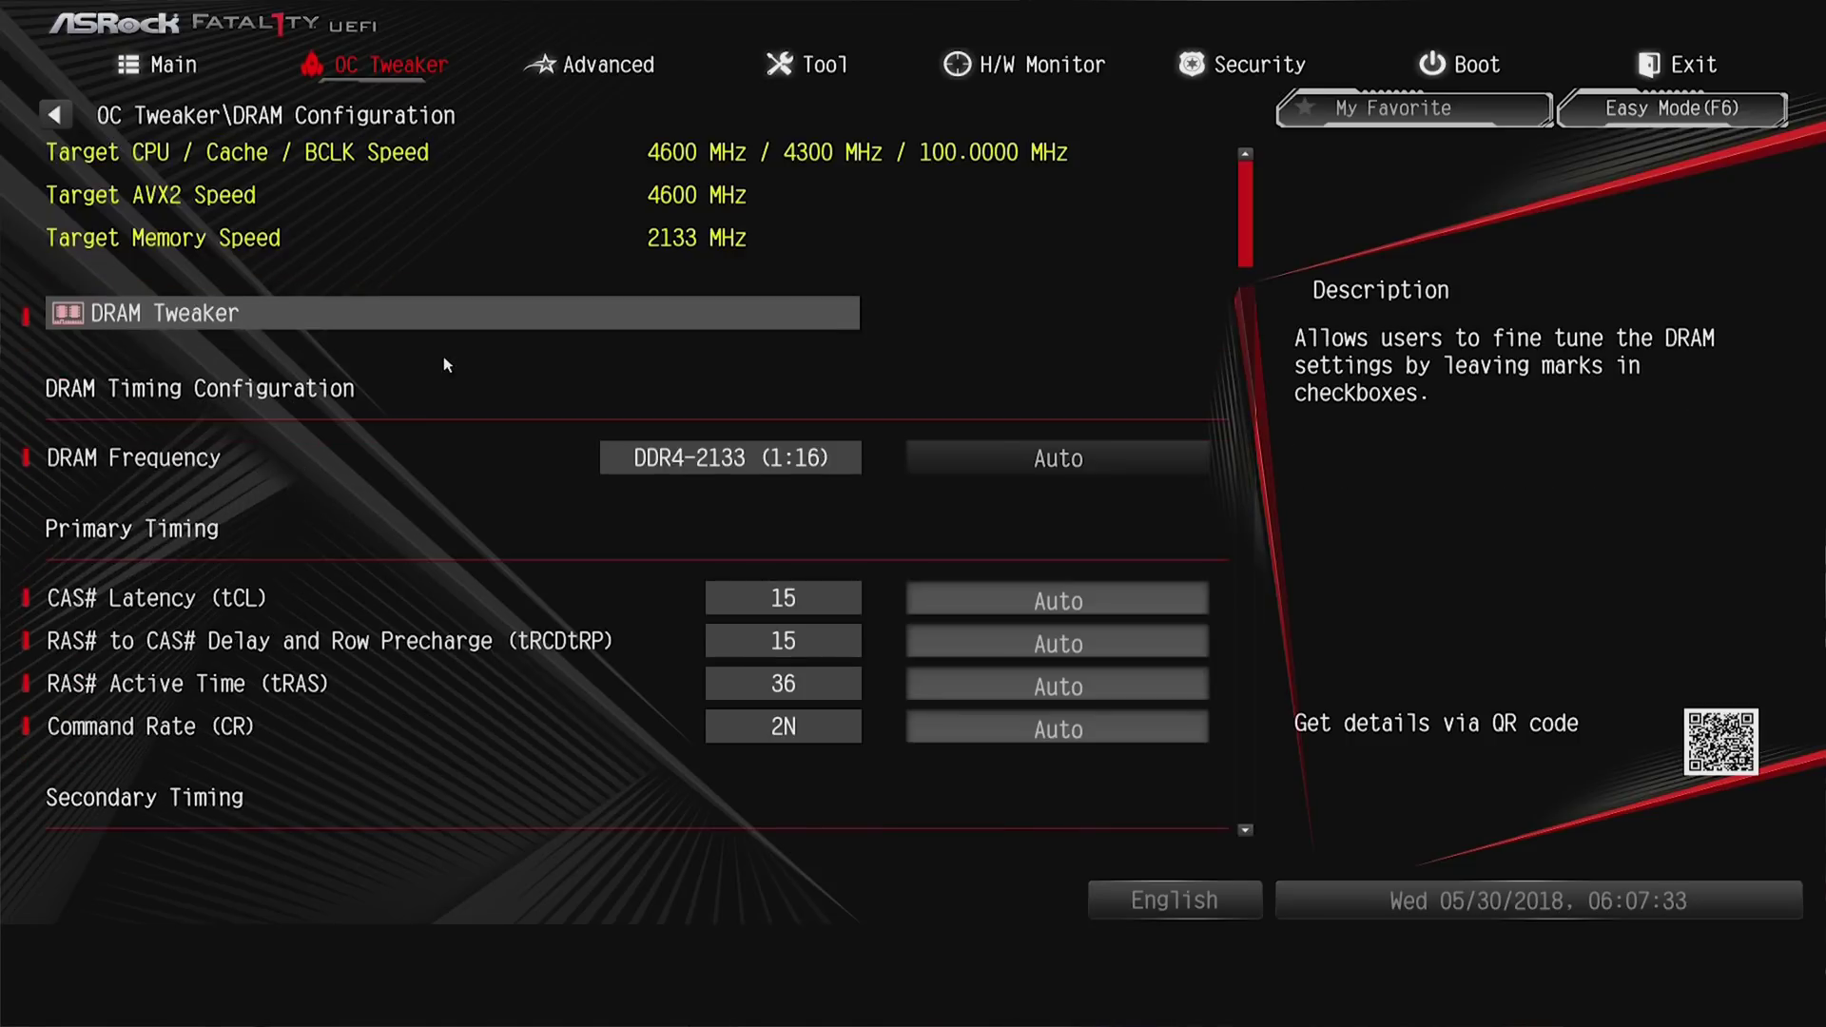
pyautogui.press('Escape')
pyautogui.press('Down')
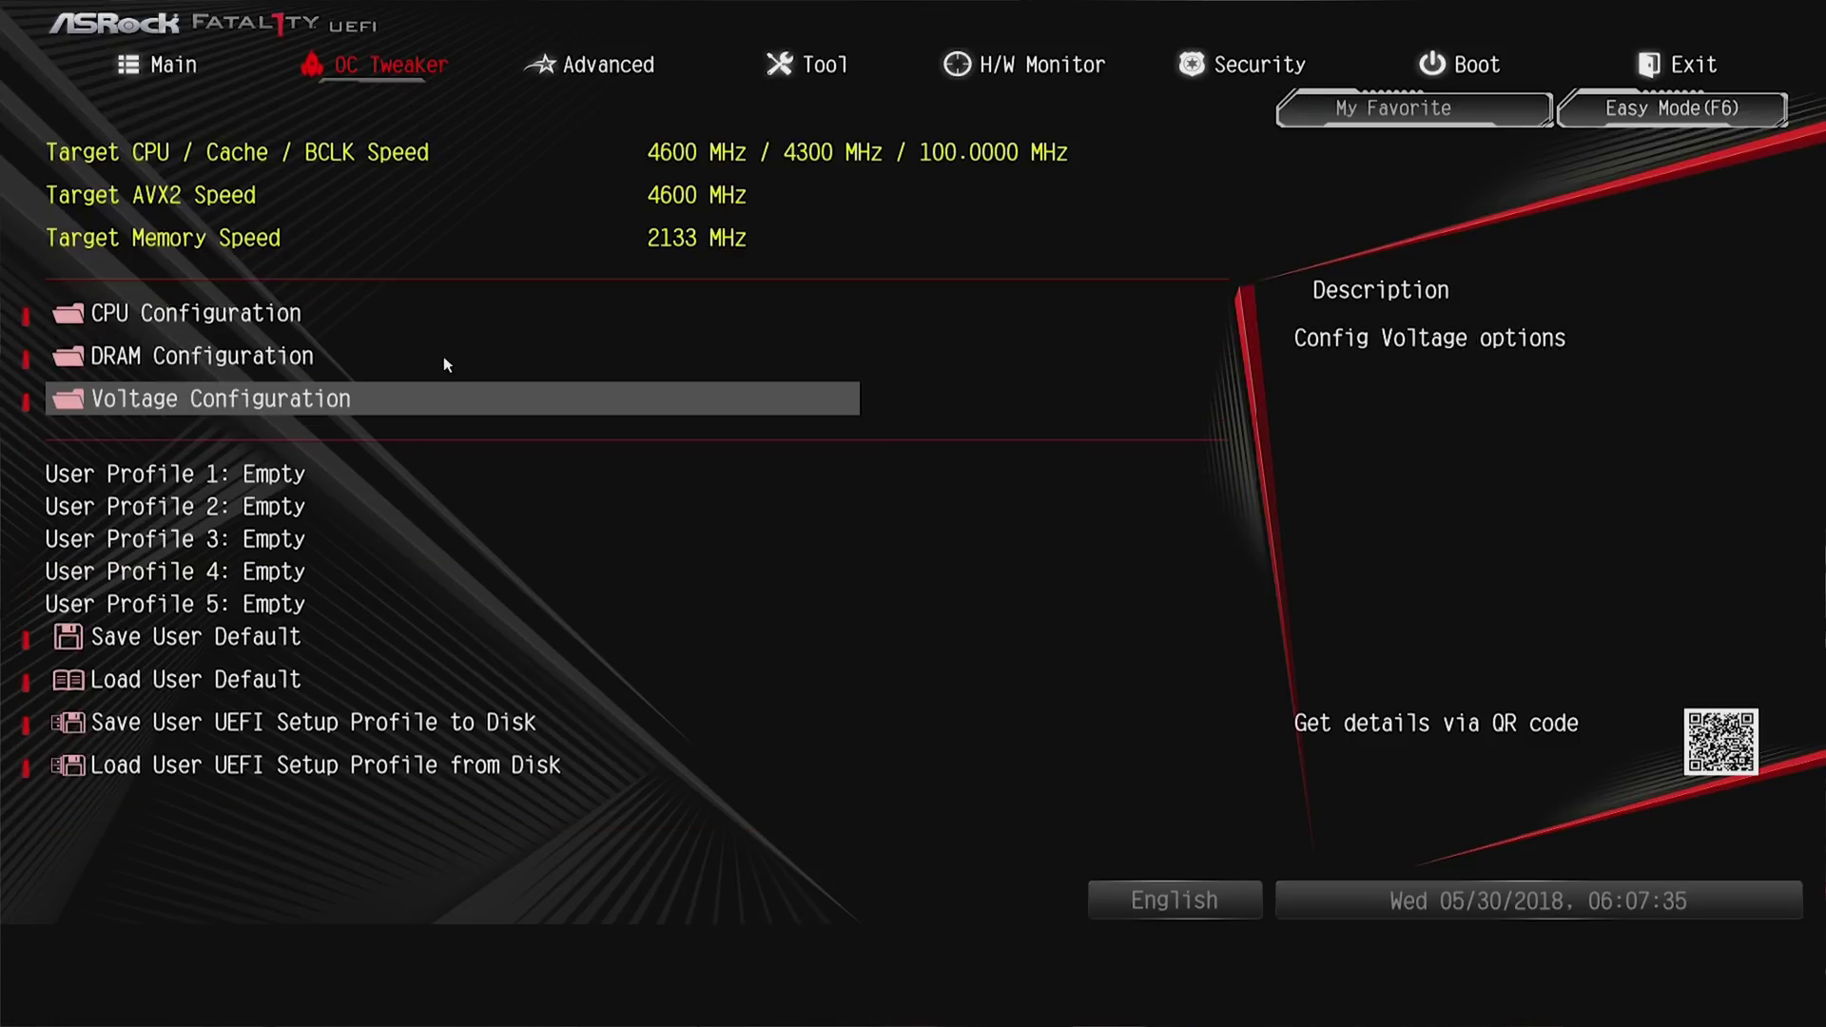
# - Examine the Voltage Configuration options from CPU Core/Cache Voltage through VCCSA Voltage
pyautogui.press('Return')
pyautogui.press('Down')
pyautogui.press('Down')
pyautogui.press('Down')
pyautogui.press('Down')
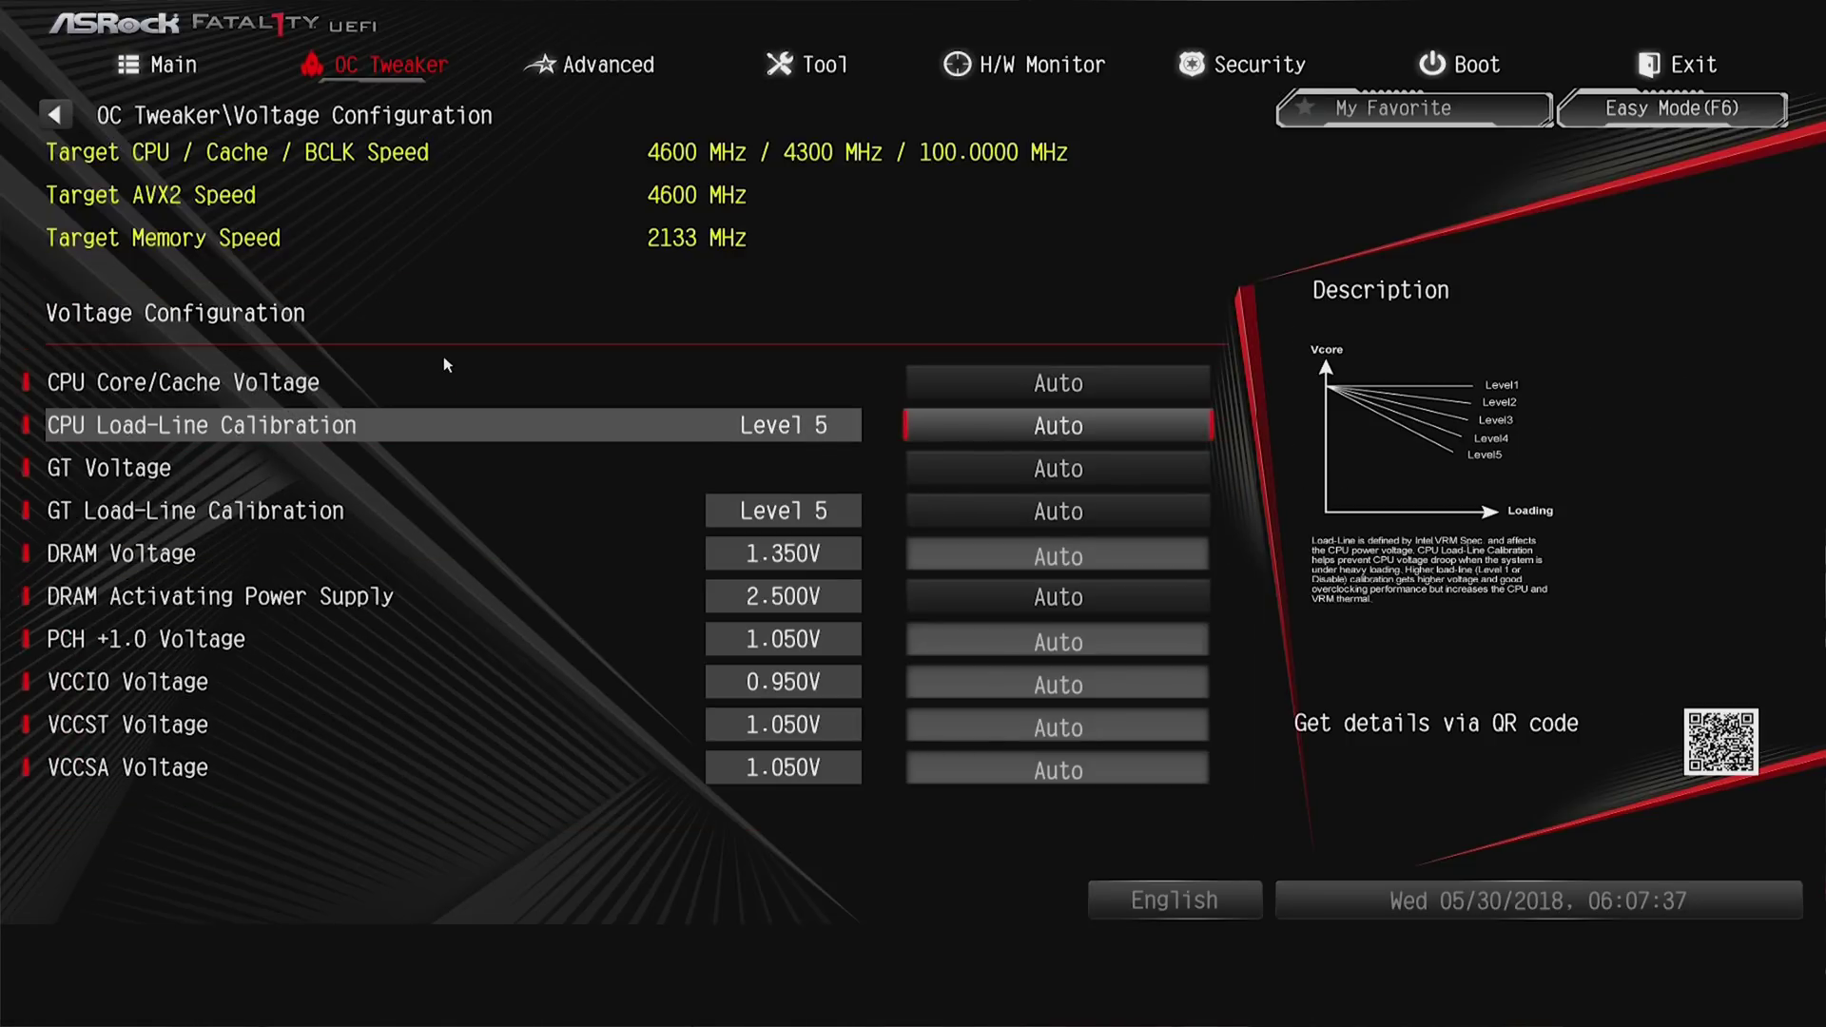
pyautogui.press('Down')
pyautogui.press('Down')
pyautogui.press('Down')
pyautogui.press('Down')
pyautogui.press('Down')
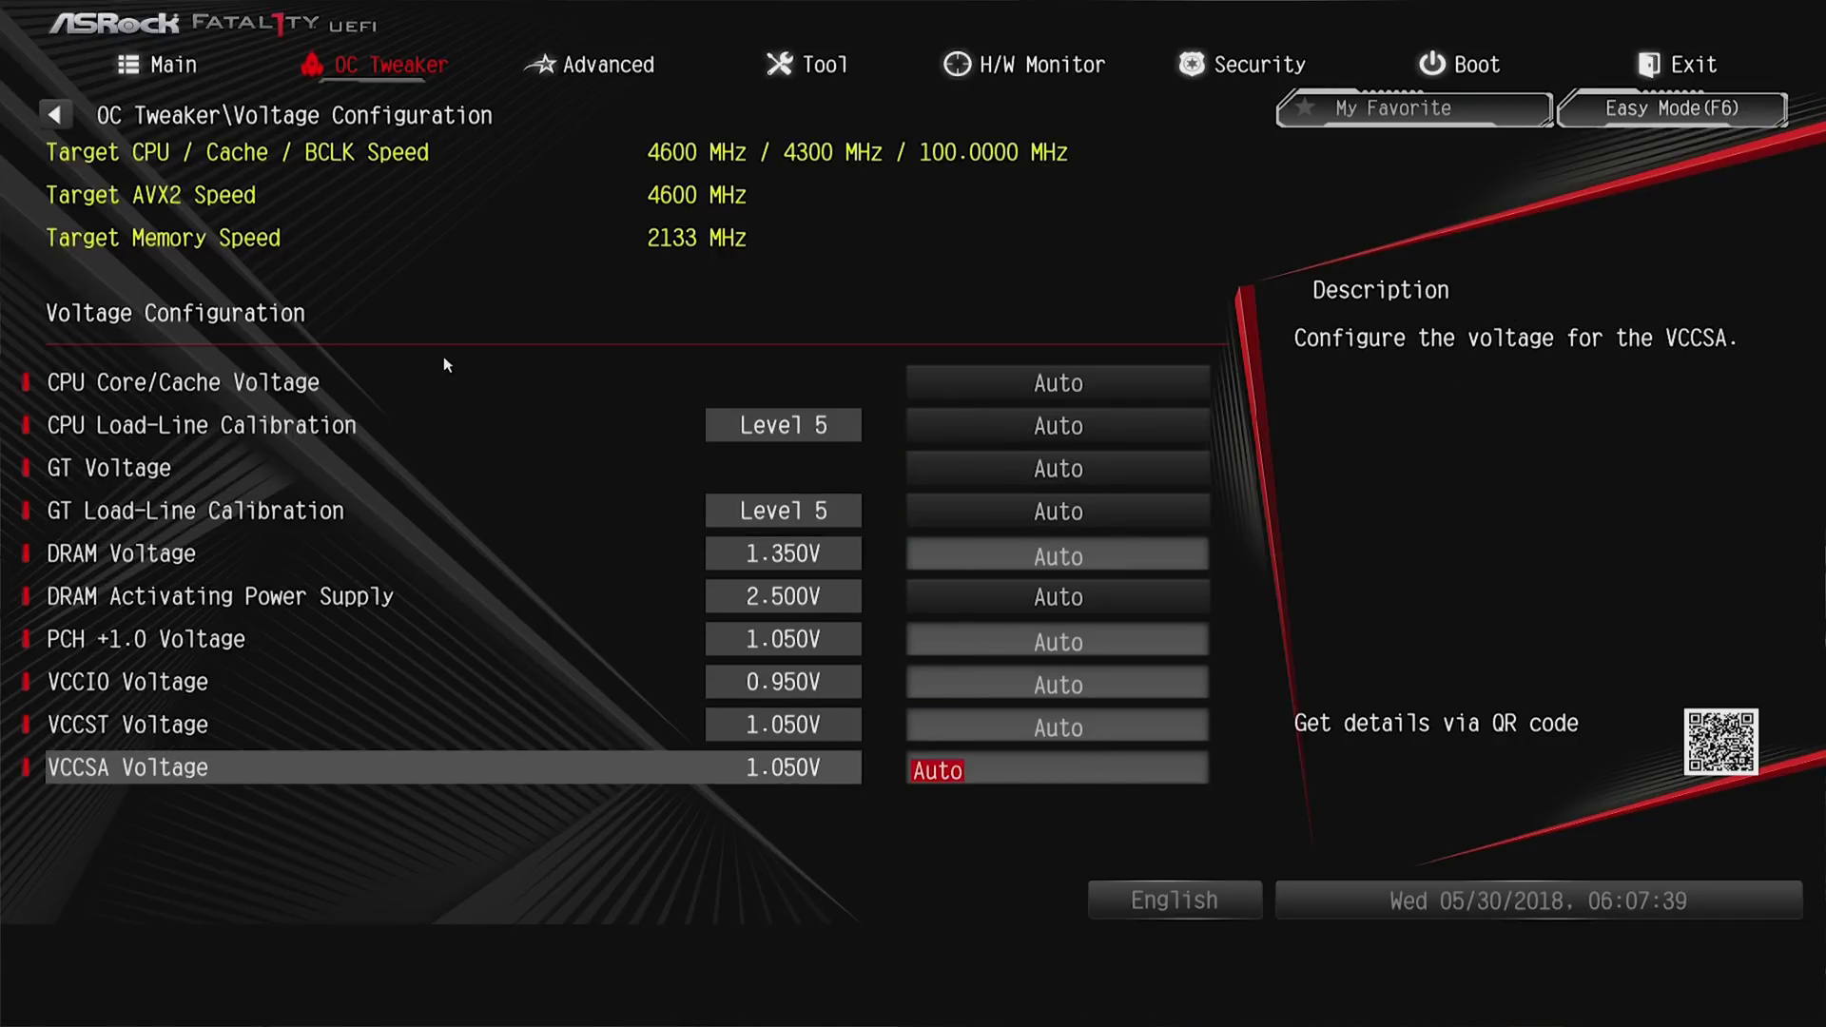
pyautogui.press('Escape')
# - Examine the processor options in the Advanced CPU Configuration, including Hyper Threading, C states and thermal throttling
pyautogui.press('Down')
pyautogui.press('Left')
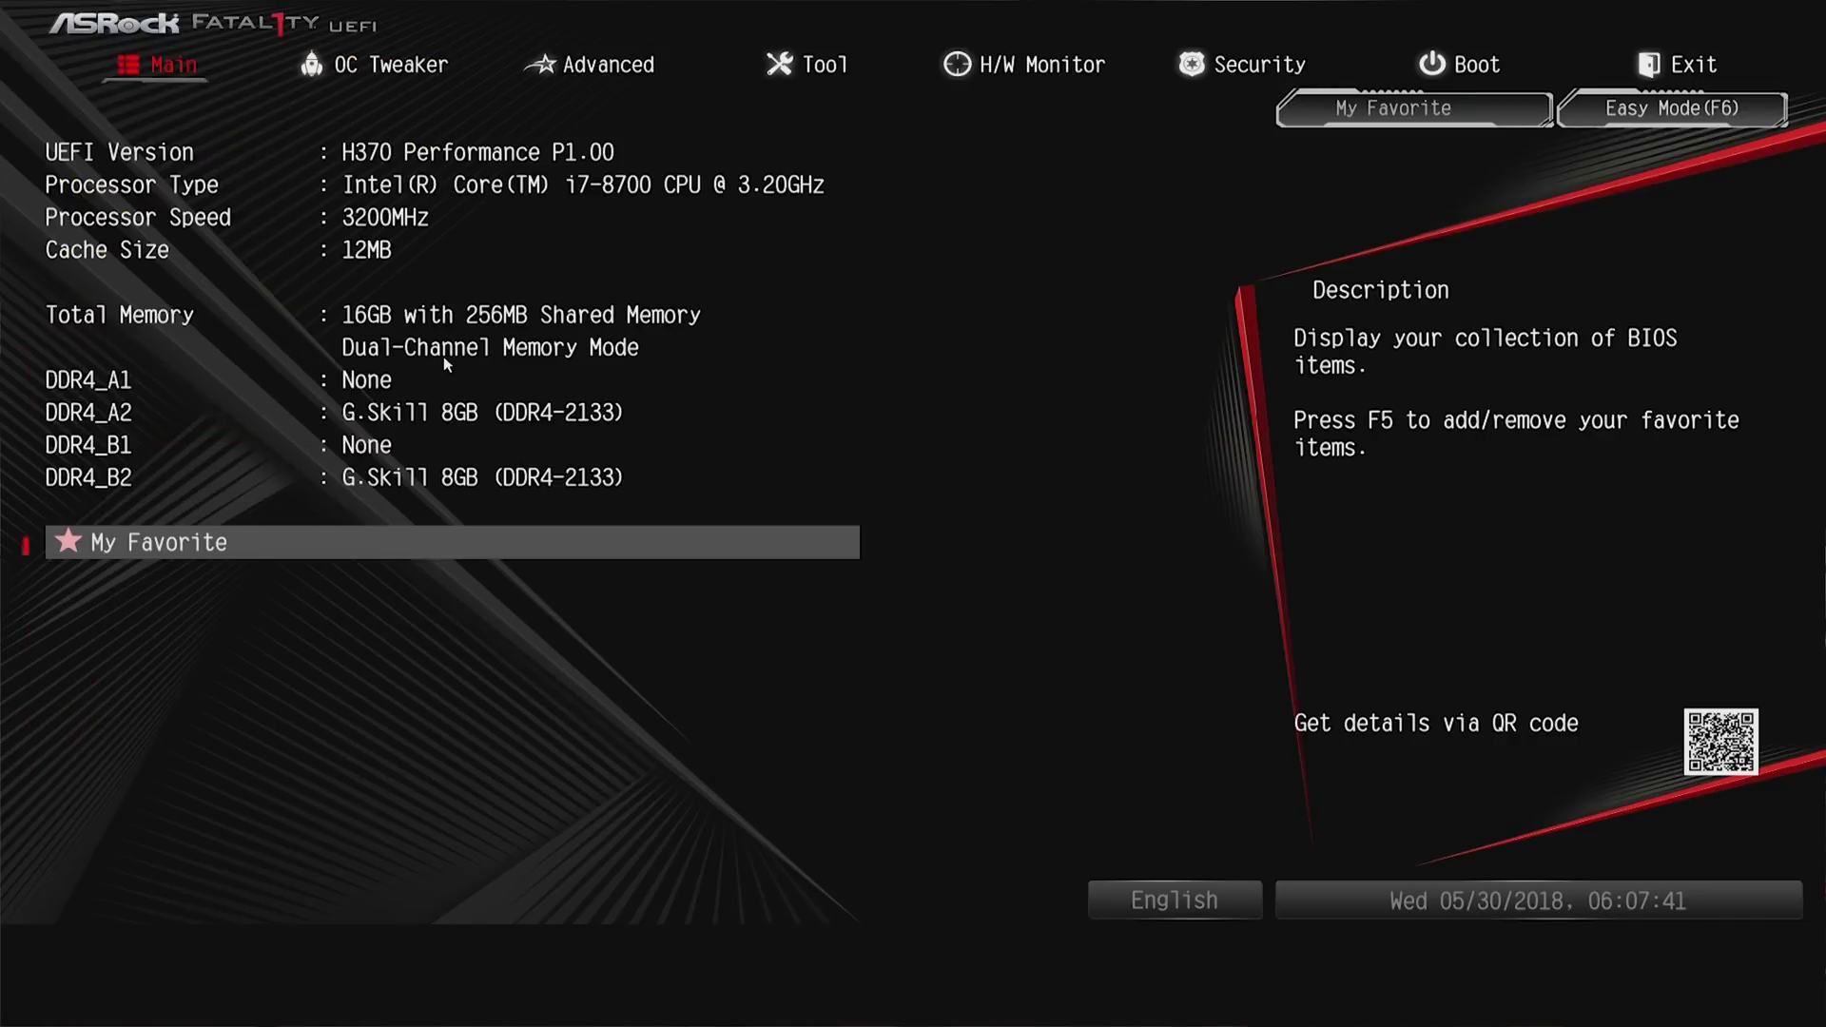
pyautogui.press('Right')
pyautogui.press('Right')
pyautogui.press('Return')
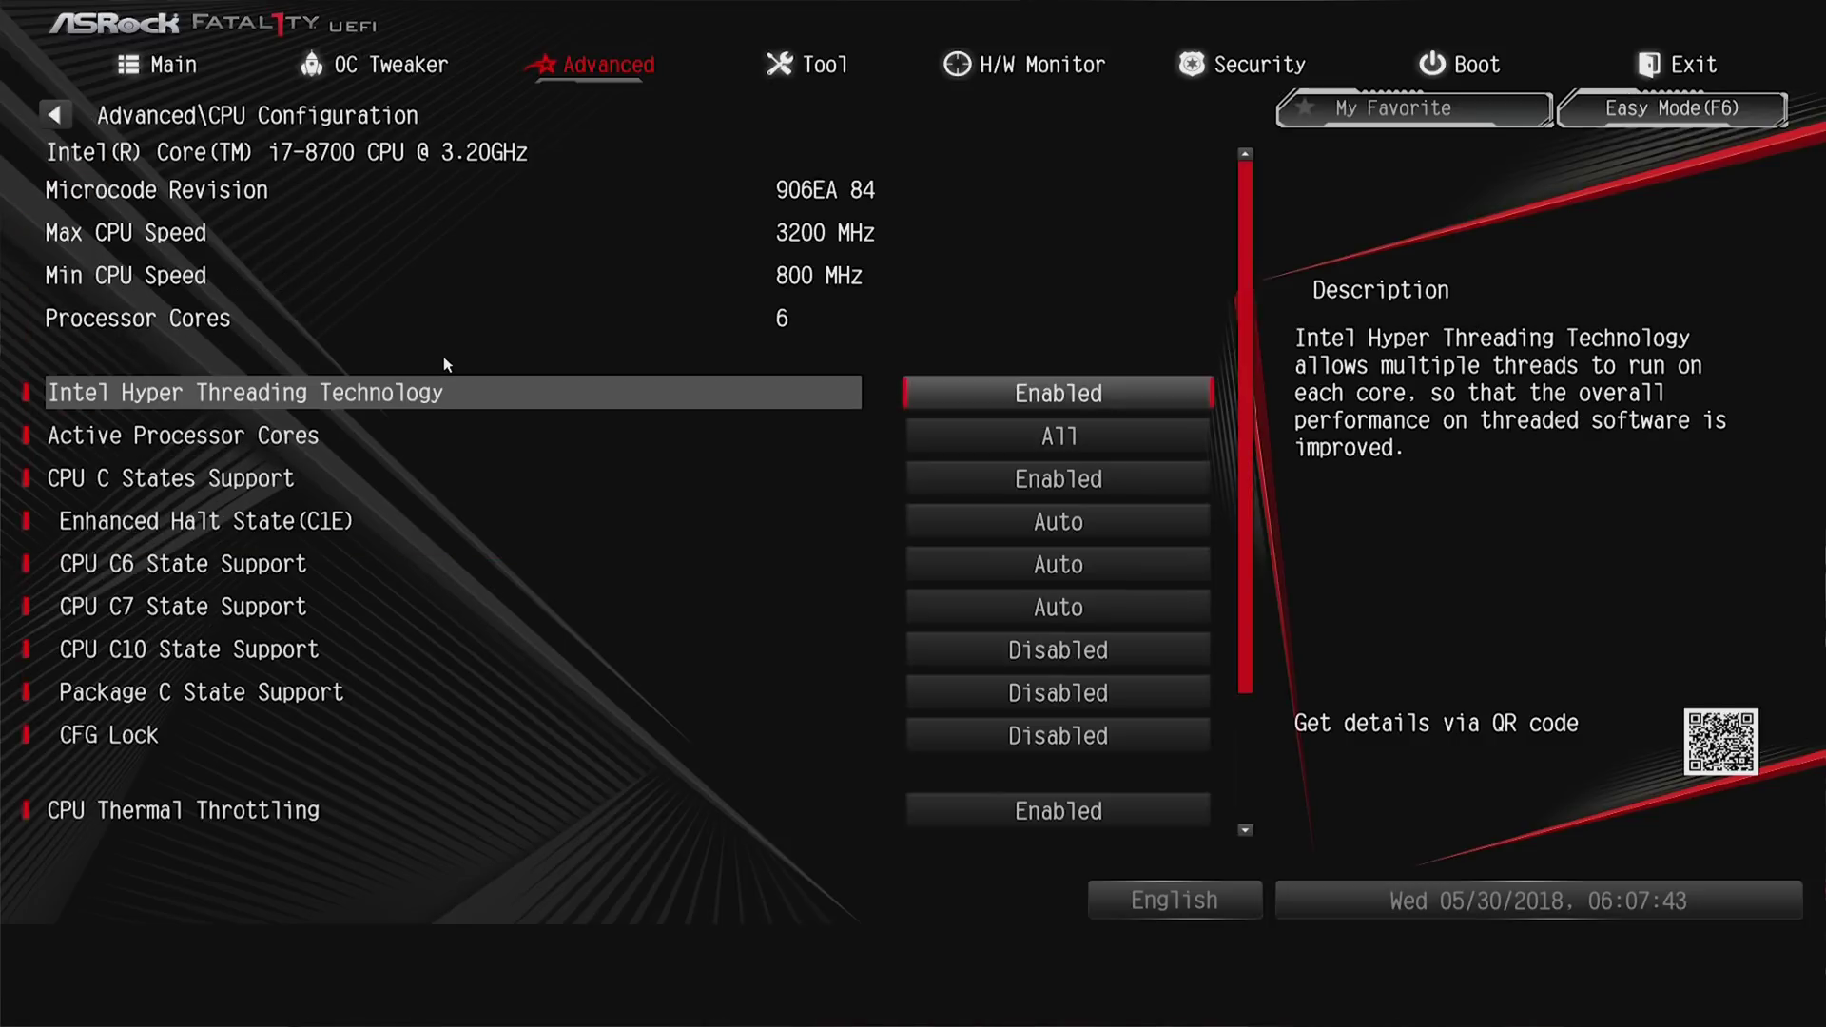
pyautogui.press('Down')
pyautogui.press('Down')
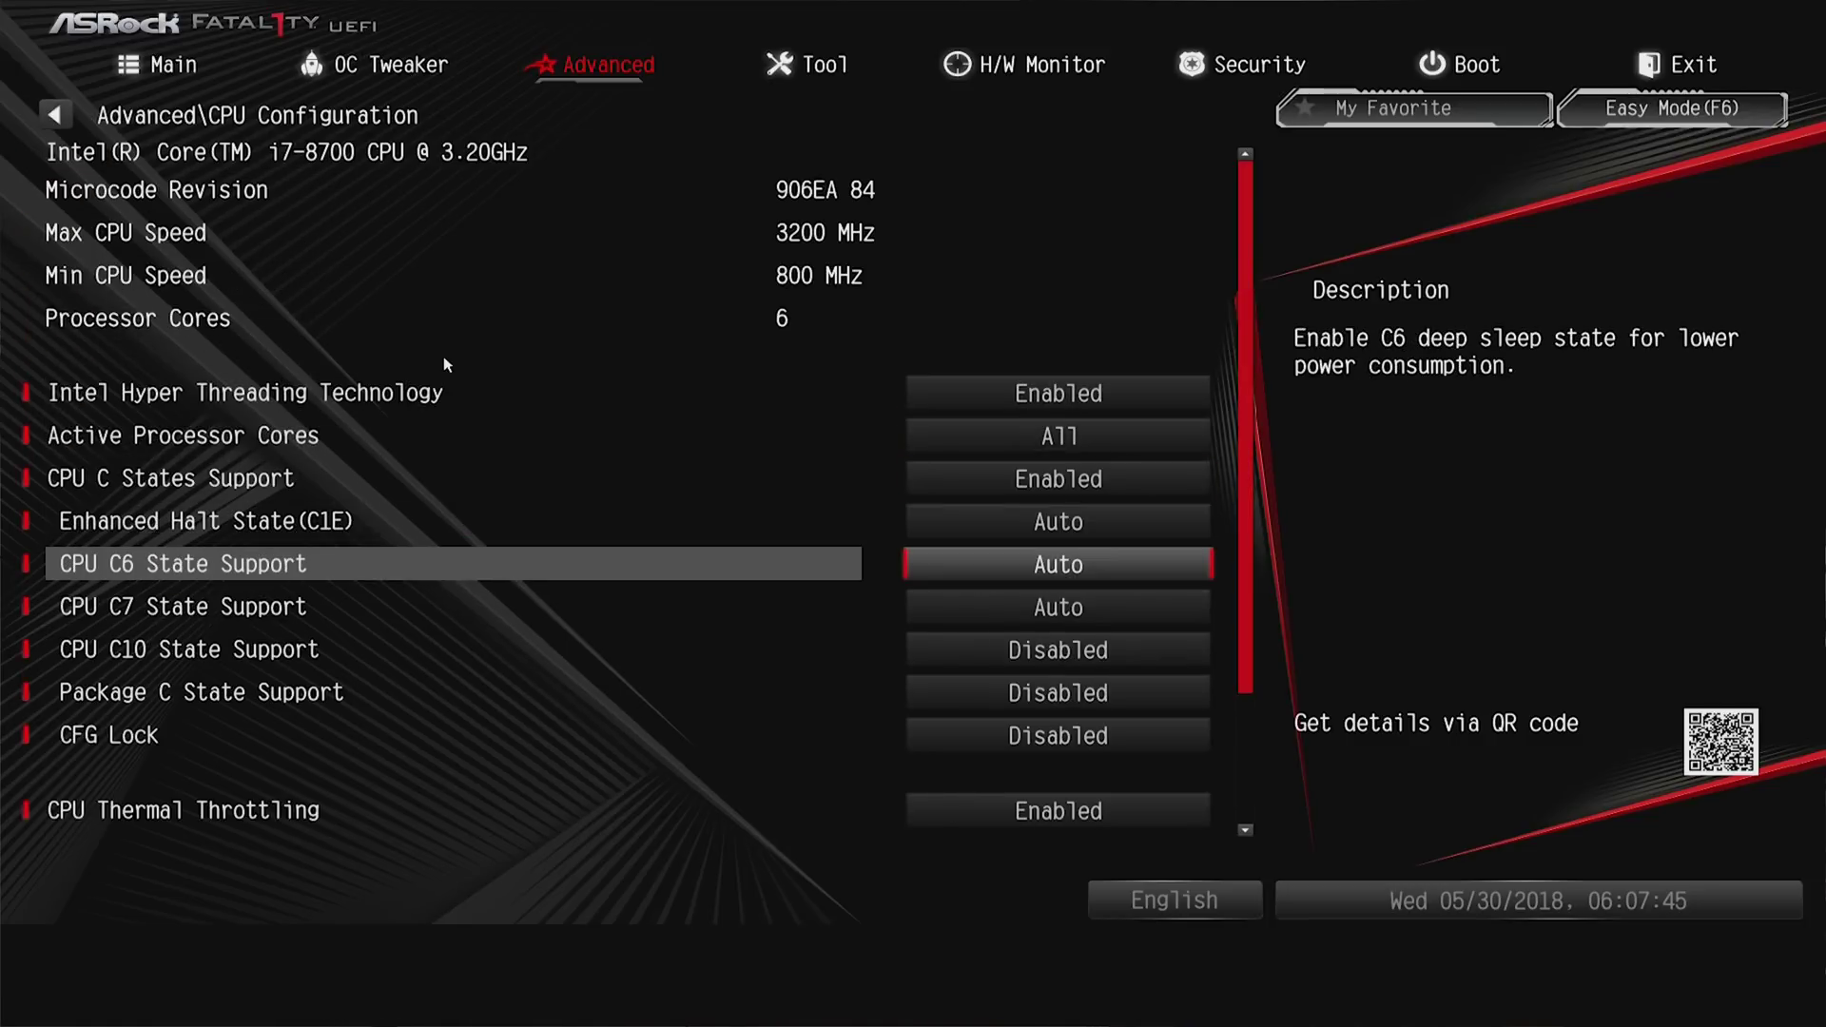
pyautogui.press('Down')
pyautogui.press('Down')
pyautogui.press('Down')
pyautogui.press('Down')
pyautogui.press('Down')
pyautogui.press('Down')
pyautogui.press('Down')
pyautogui.press('Down')
pyautogui.press('Down')
pyautogui.press('Escape')
# - View the Above 4G Decoding and VT-d settings in the Advanced Chipset Configuration
pyautogui.press('Down')
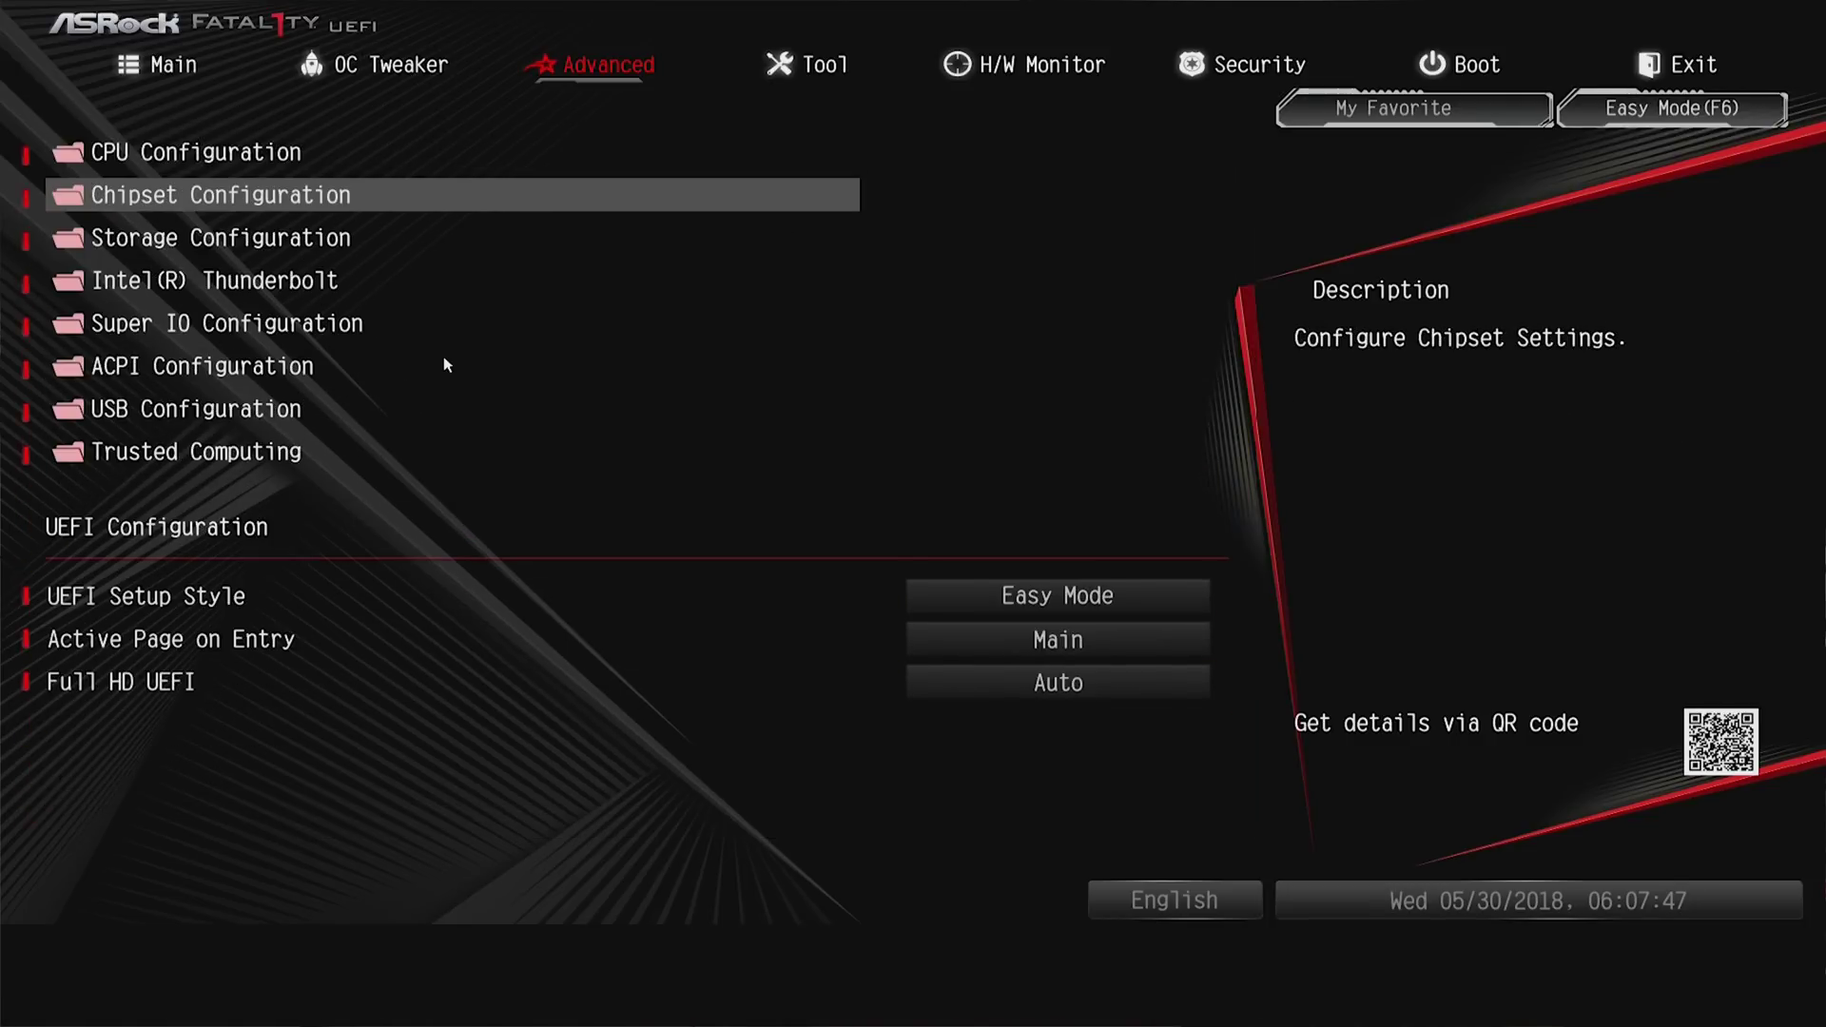
pyautogui.press('Return')
pyautogui.press('Down')
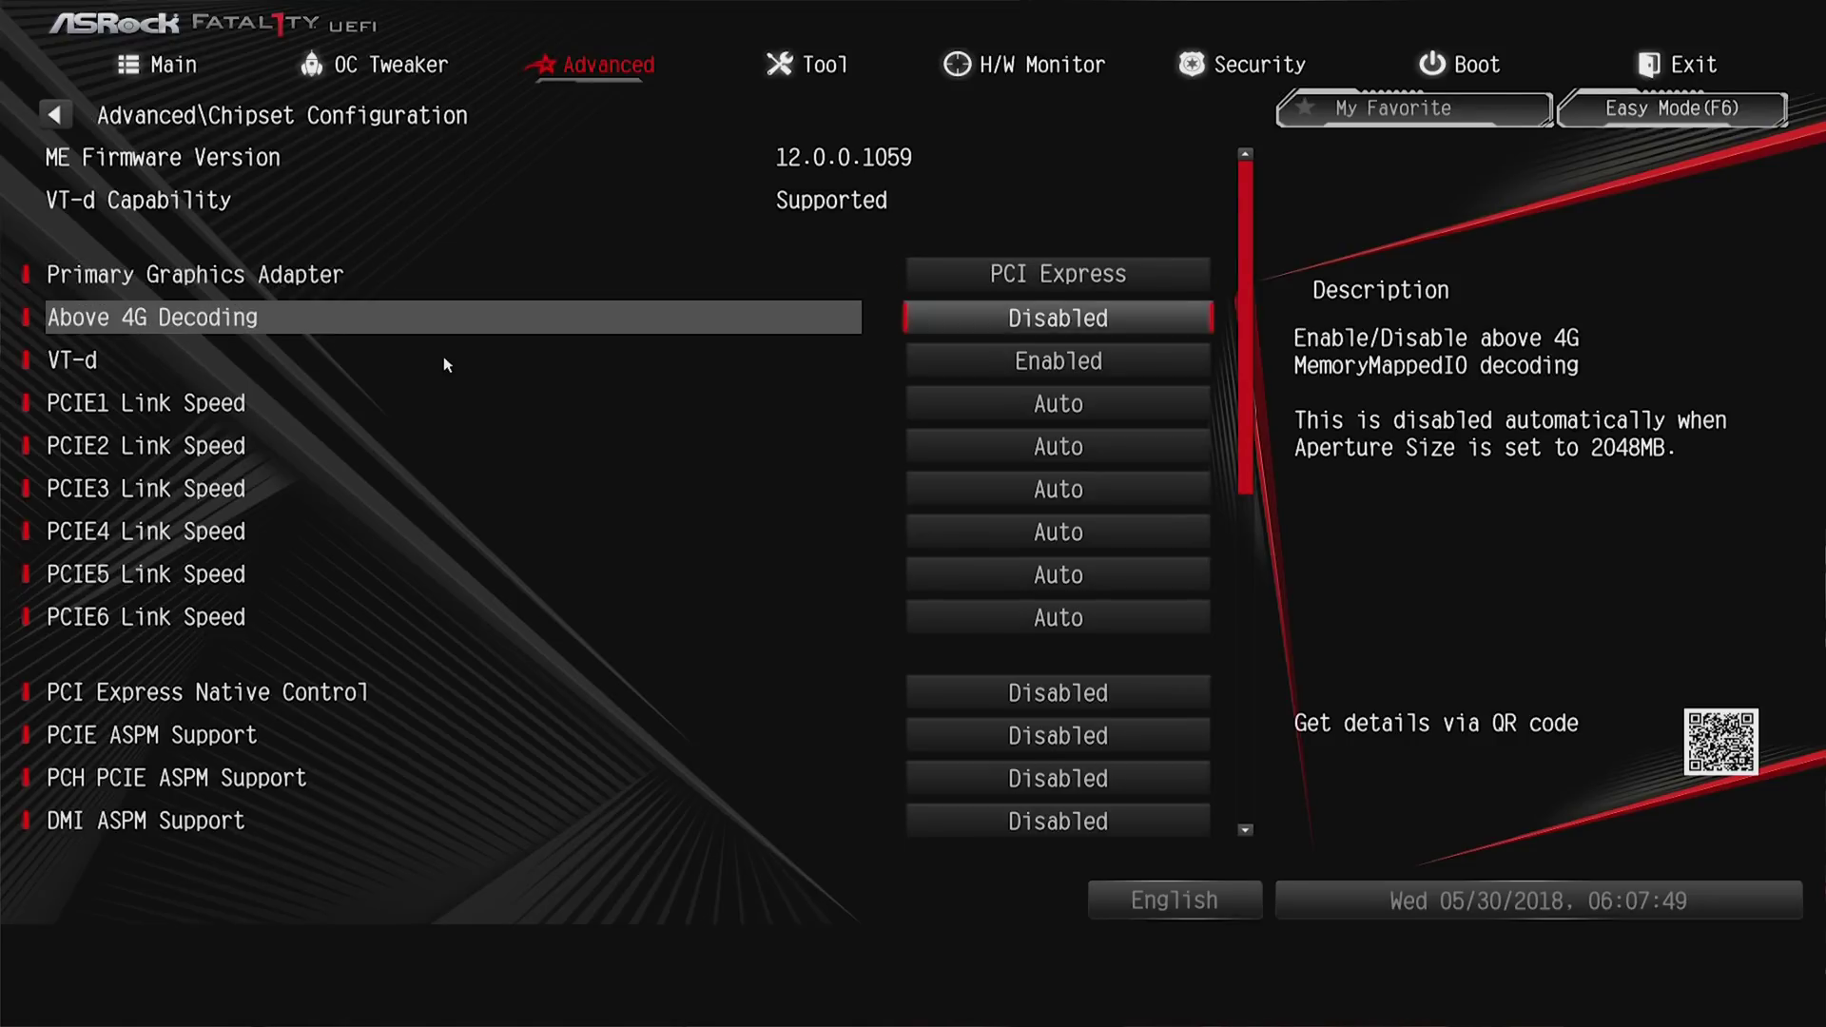
pyautogui.press('Down')
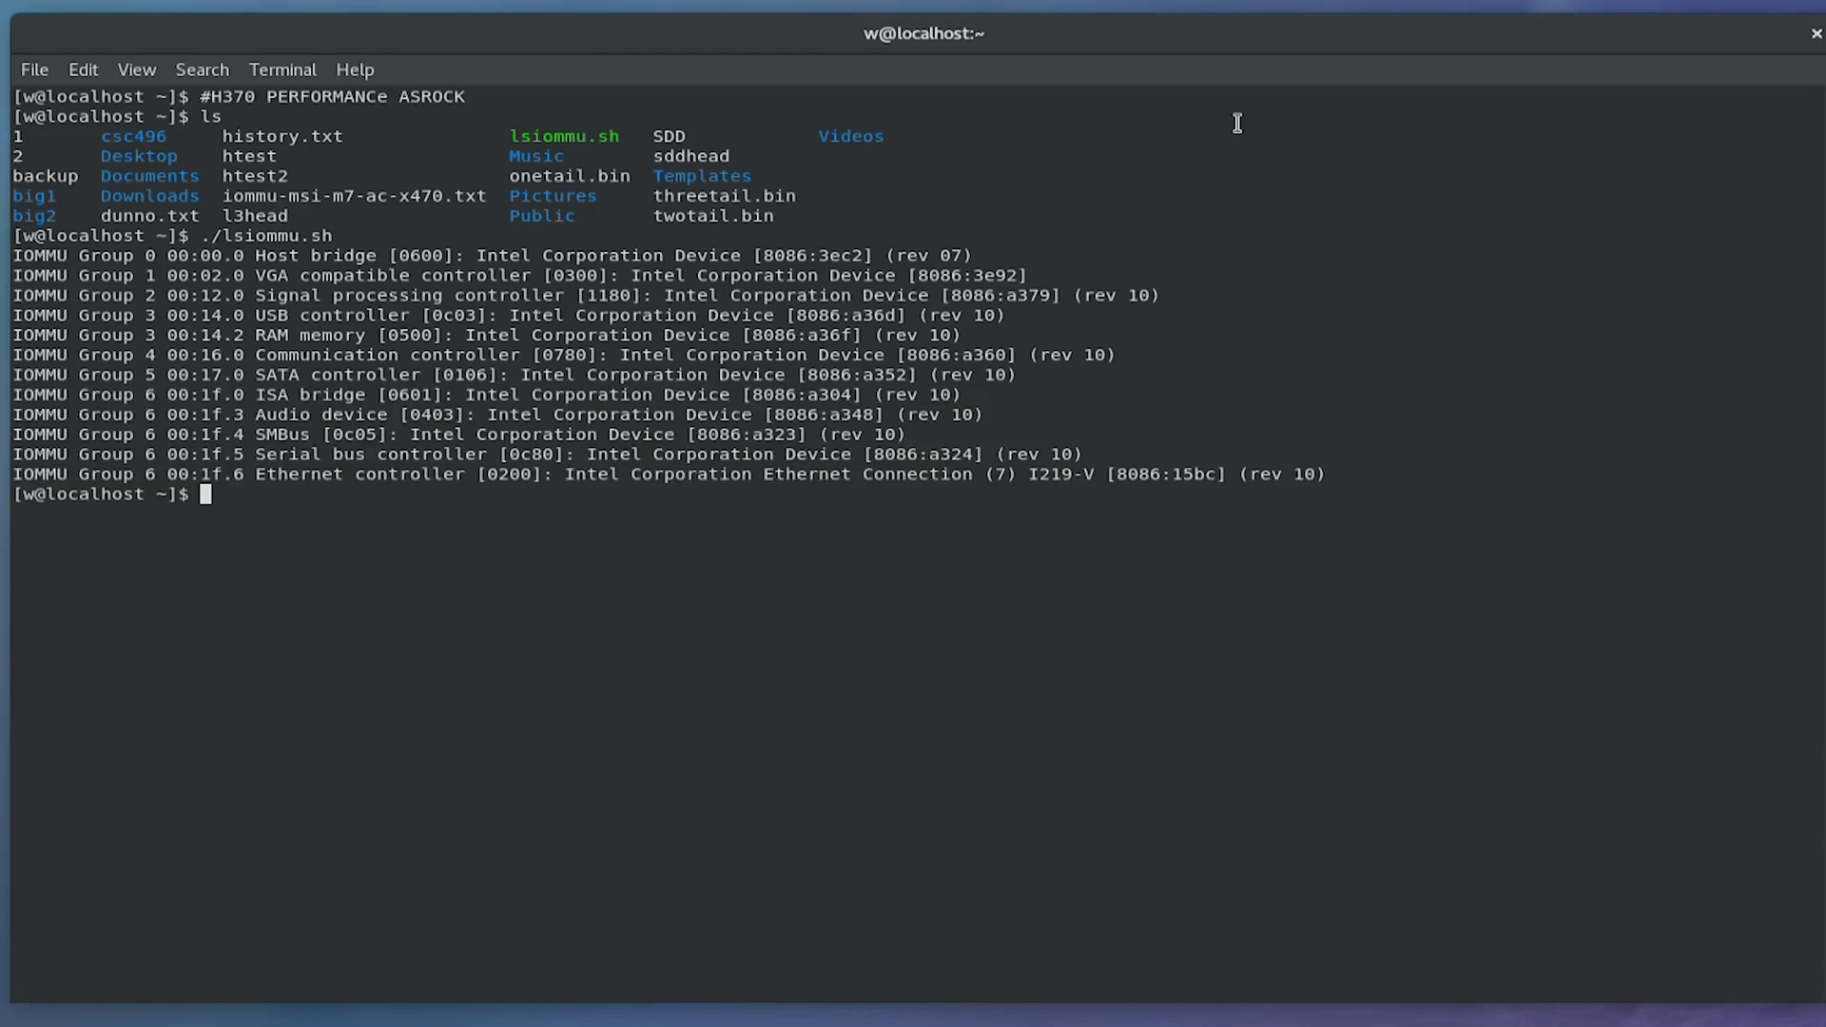
# - Switch to the Linux terminal, try to run i7z, and request its installation with yum install i7z
pyautogui.write('i7z')
pyautogui.press('Return')
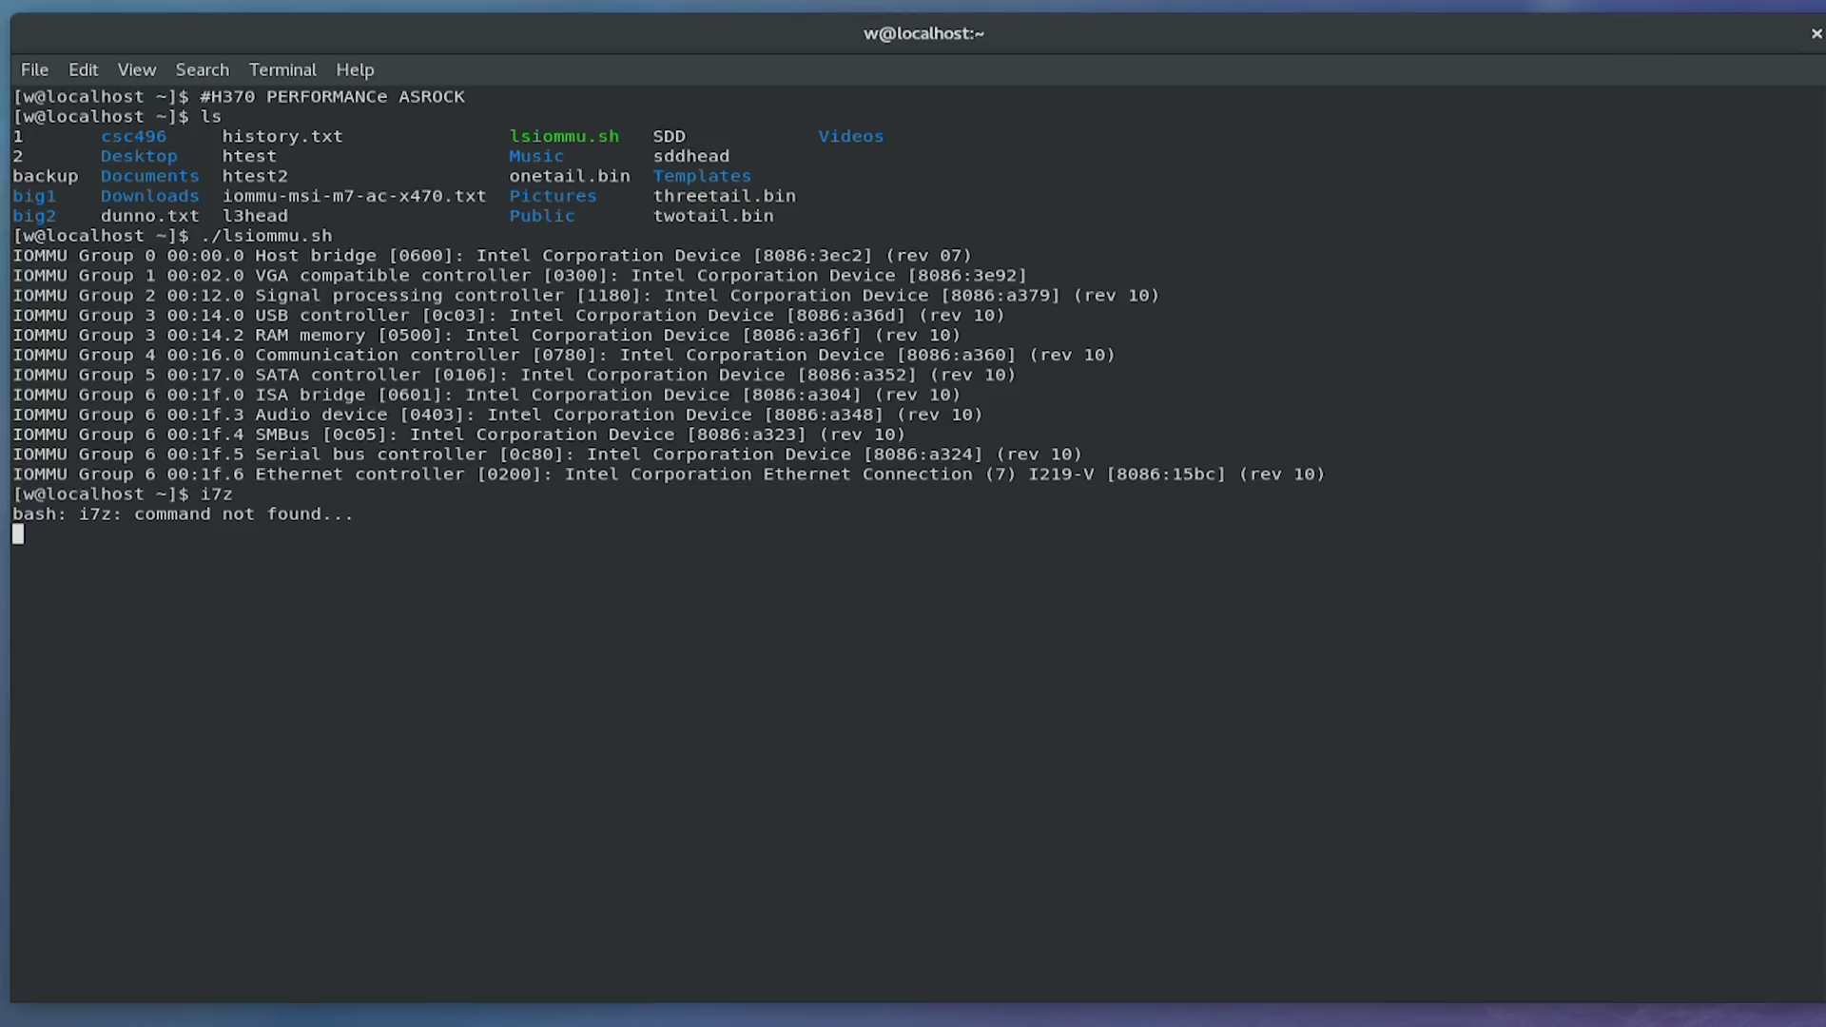
pyautogui.write('yum install i')
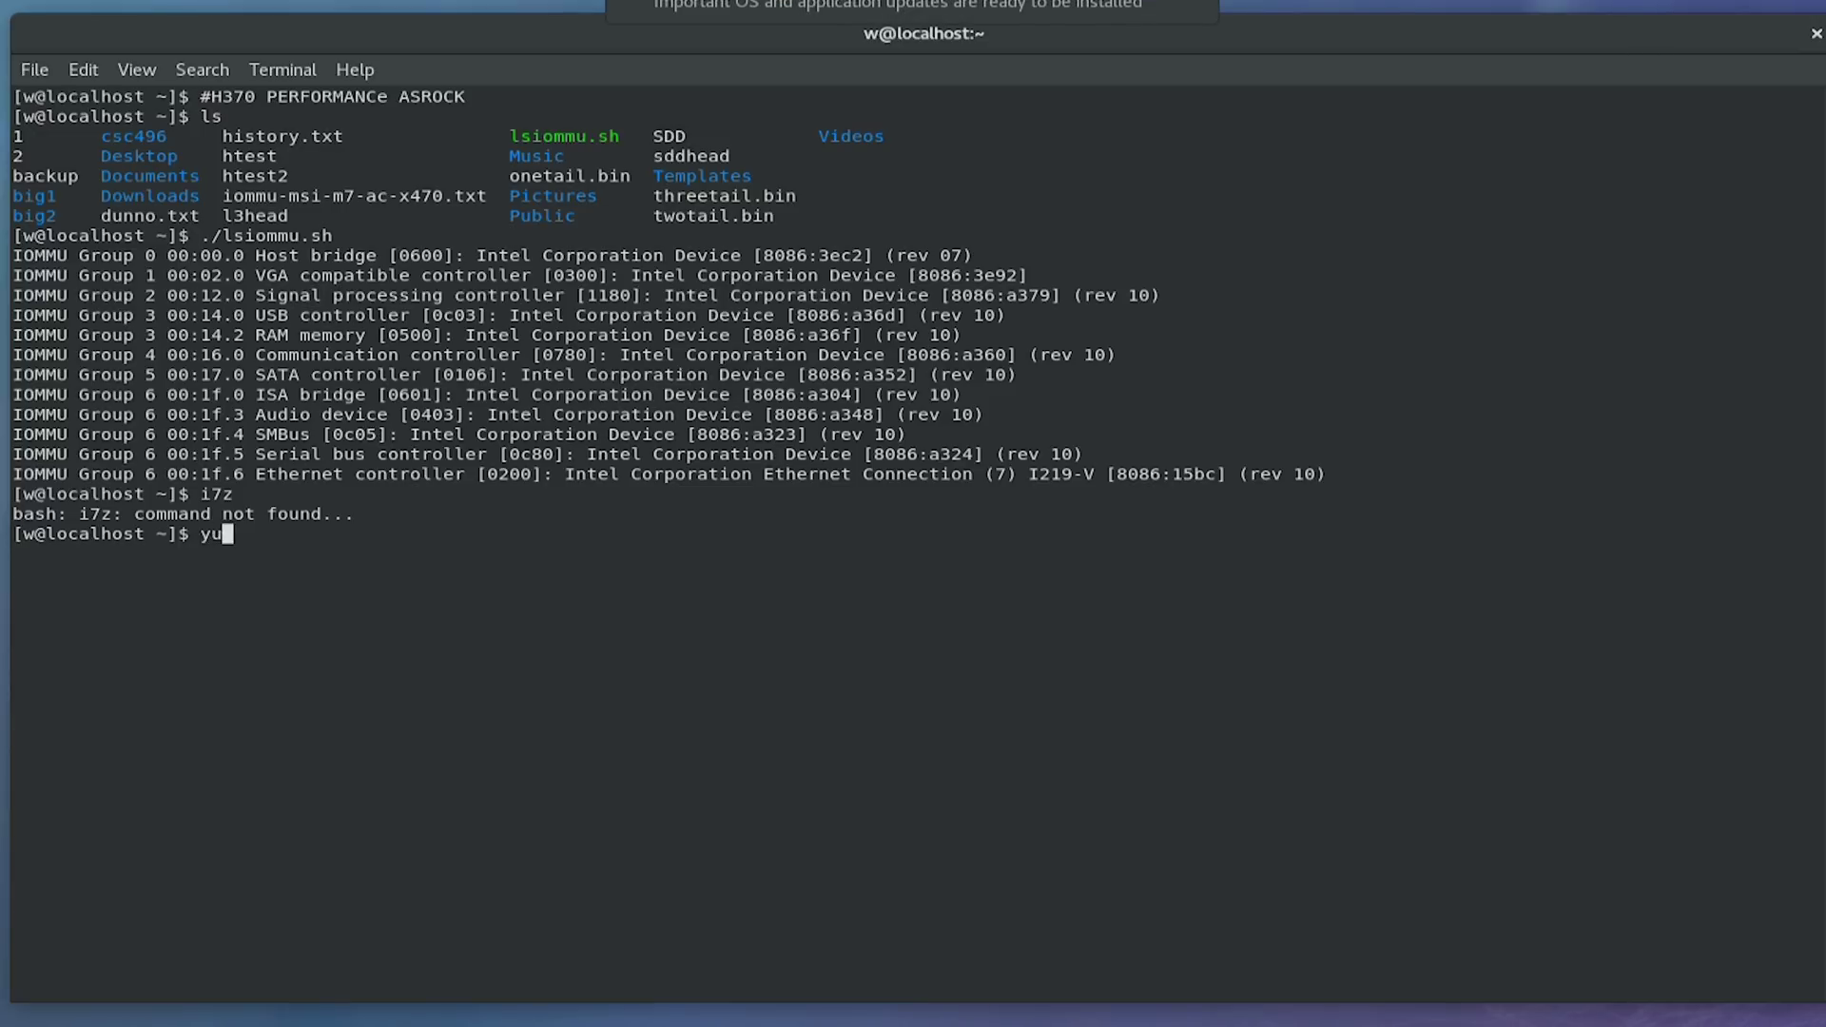
pyautogui.write('7z')
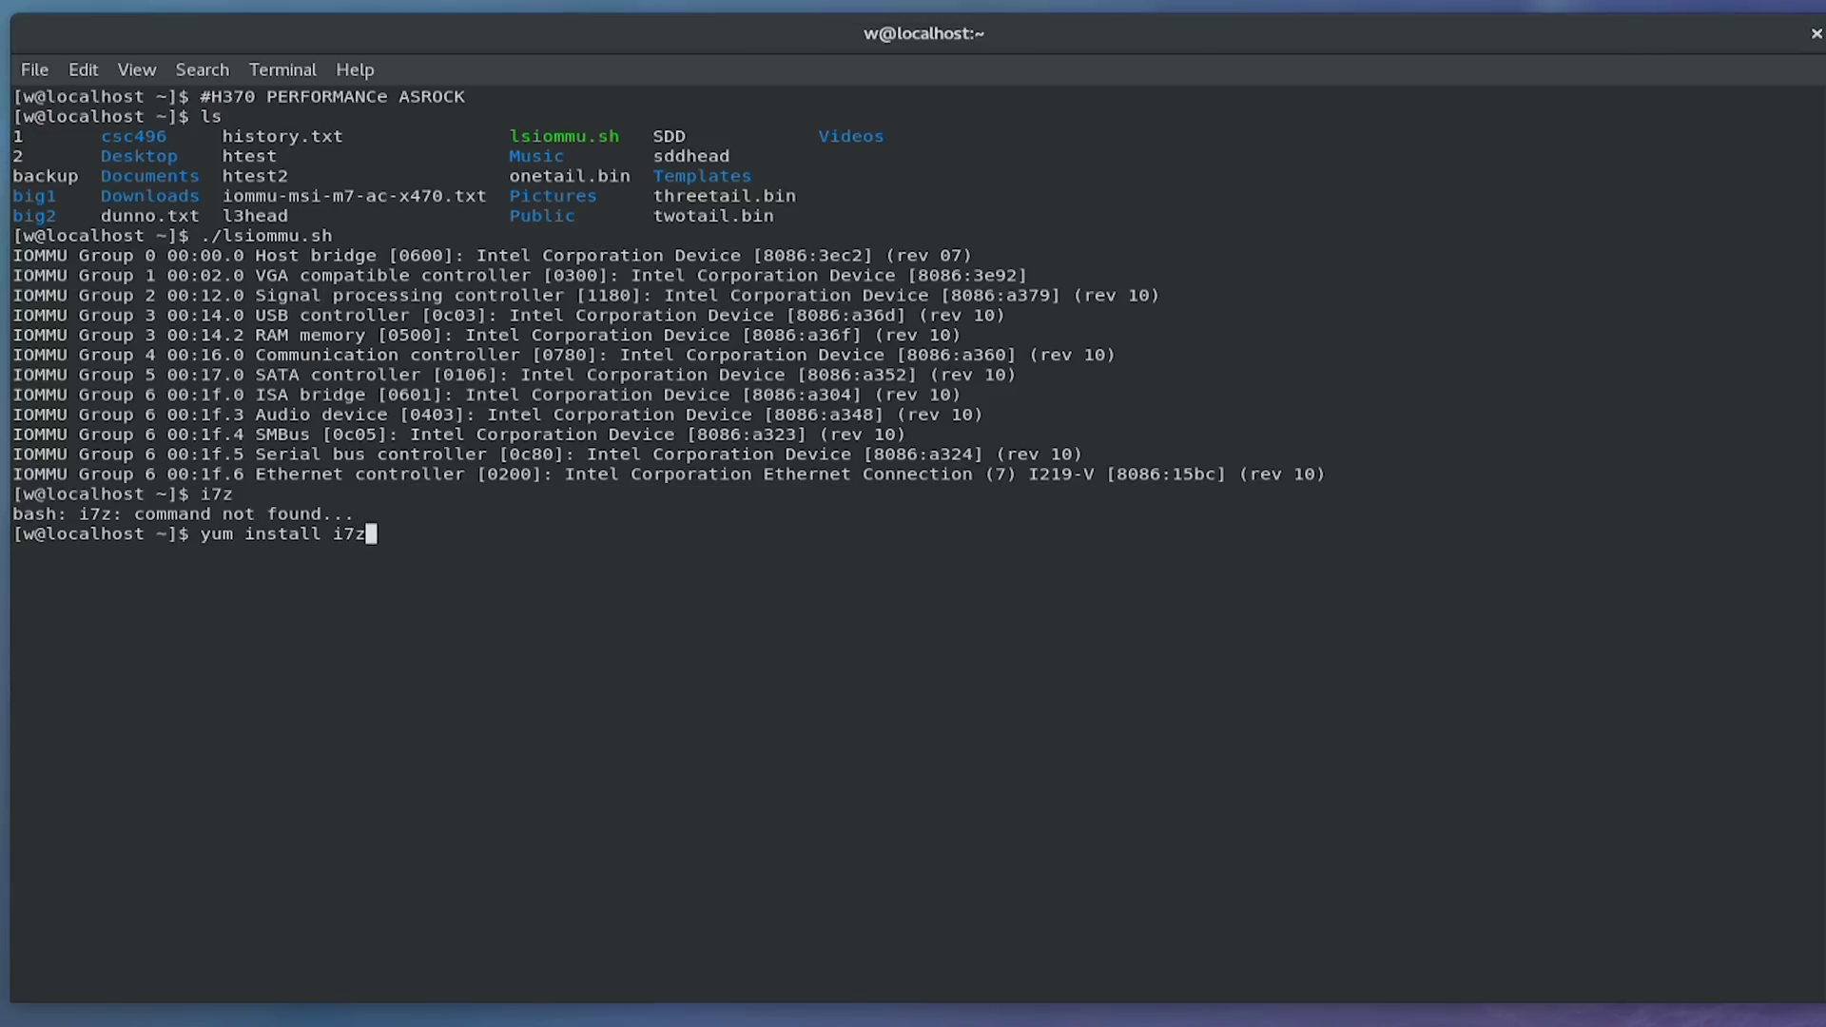
pyautogui.press('Return')
pyautogui.write('dn')
pyautogui.press('BackSpace')
pyautogui.press('BackSpace')
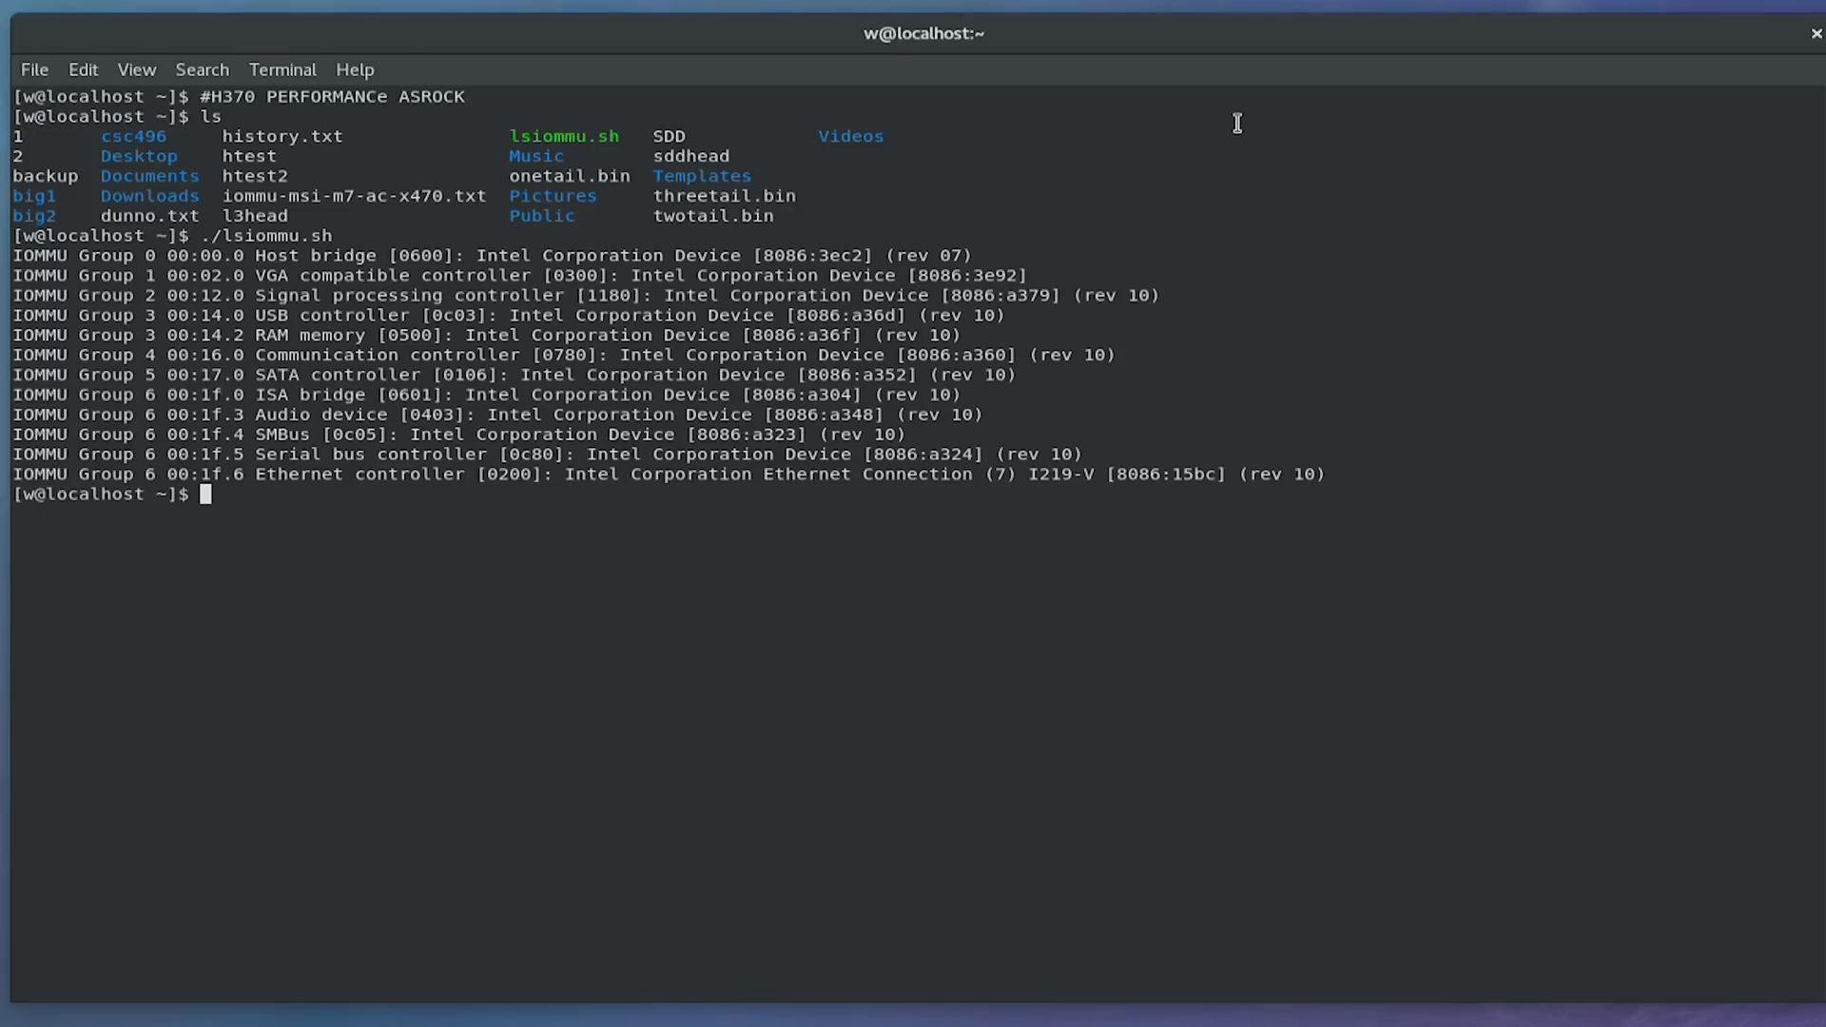
# - Run the i7z command in the terminal
pyautogui.write('i7z')
pyautogui.press('Return')
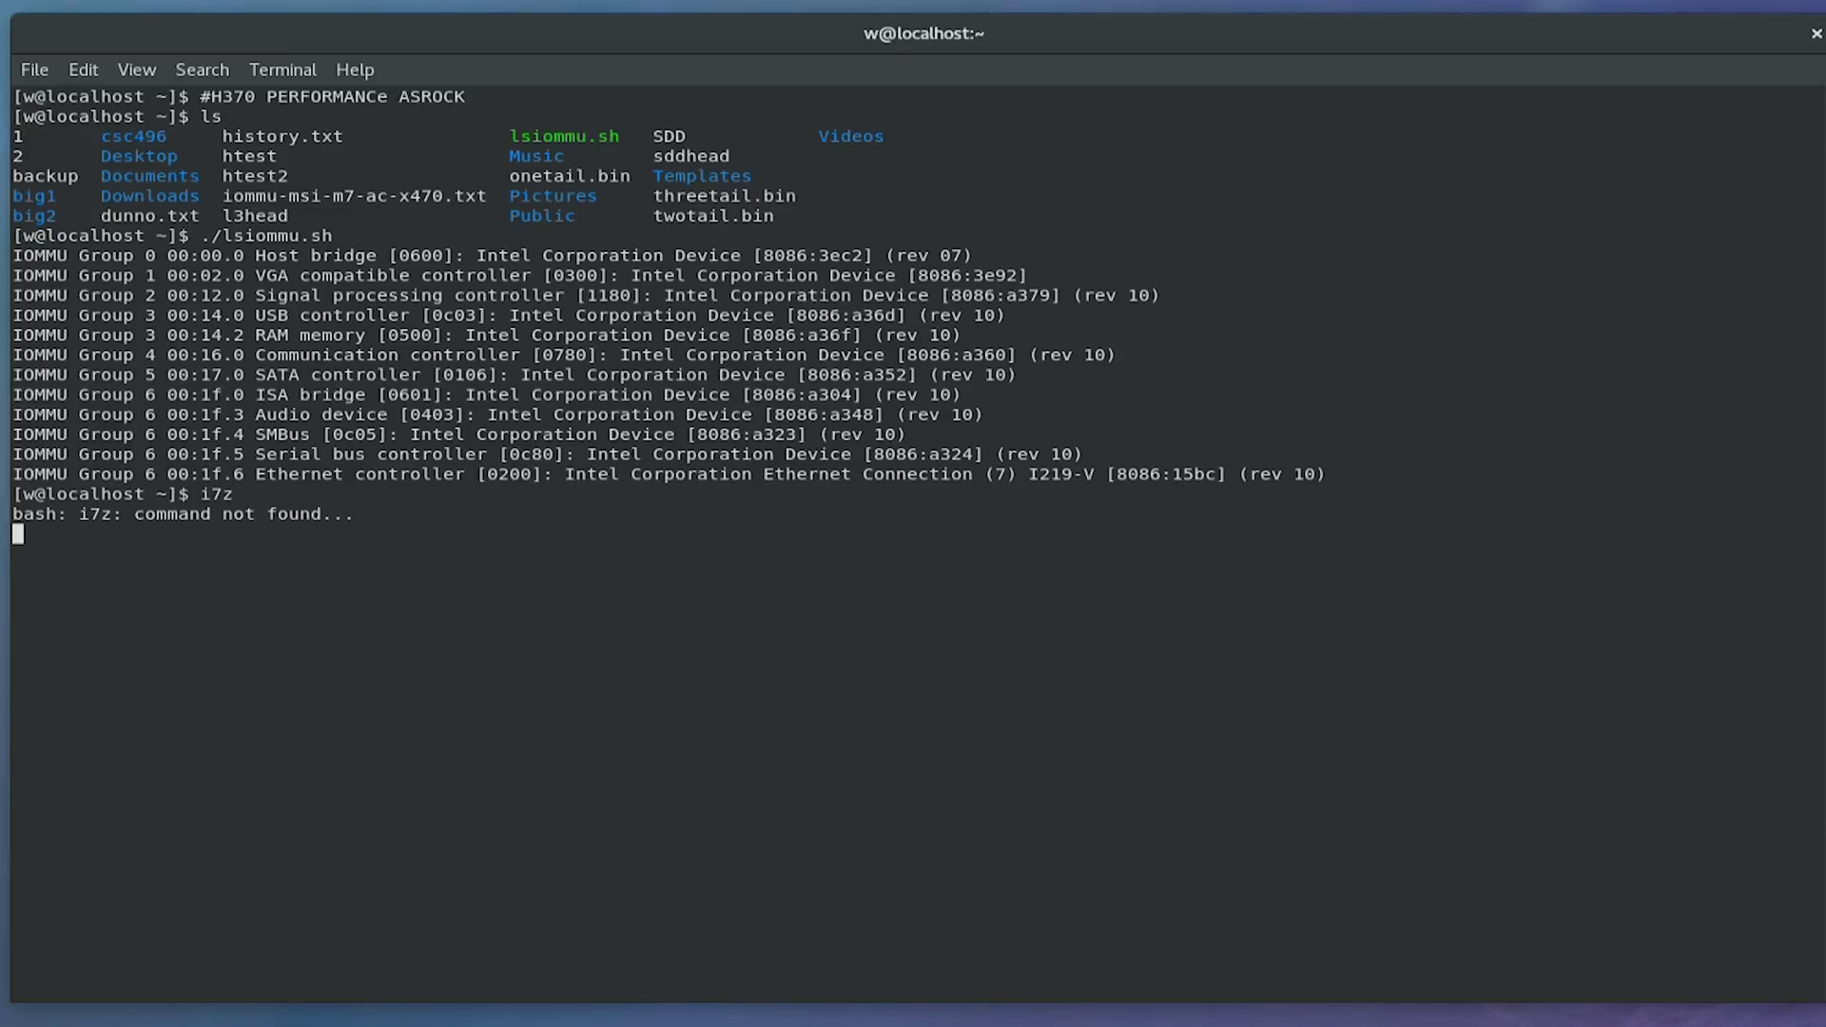